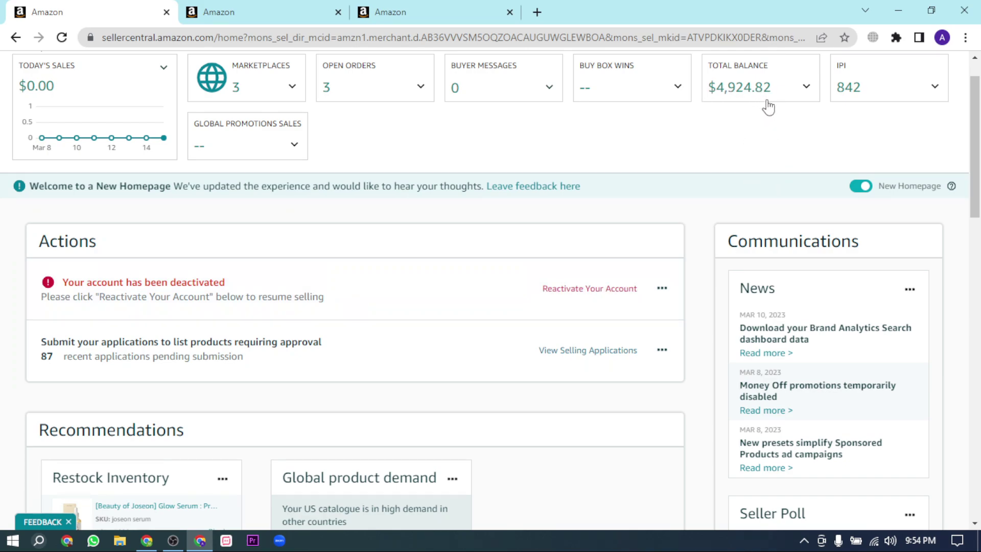
Highlight the $4,924.82 total balance amount and its TOTAL BALANCE label
{"action": "left_click_drag", "start_coordinate": [771, 88], "coordinate": [704, 89]}
{"action": "left_click_drag", "start_coordinate": [770, 91], "coordinate": [692, 81]}
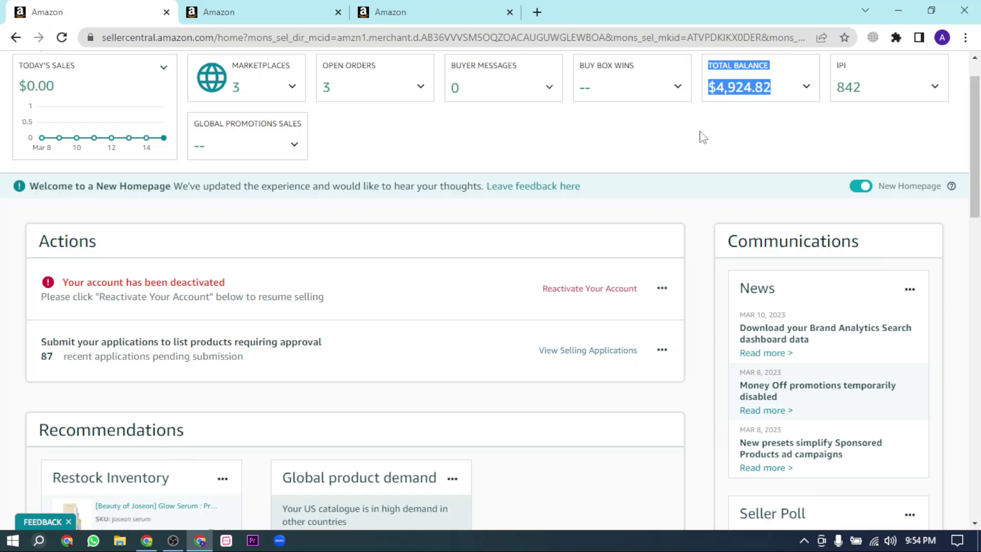
{"action": "left_click", "coordinate": [718, 121]}
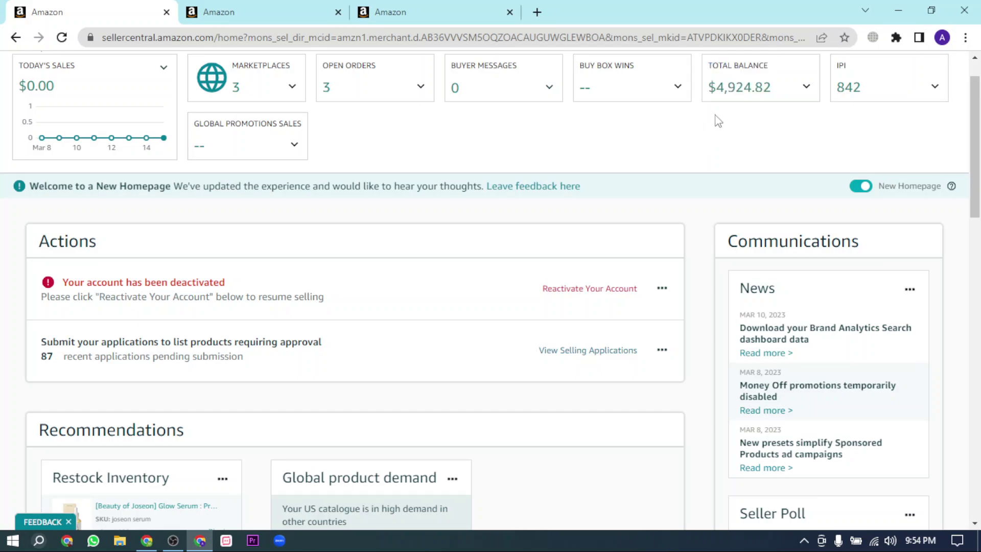
{"action": "left_click_drag", "start_coordinate": [770, 88], "coordinate": [700, 82]}
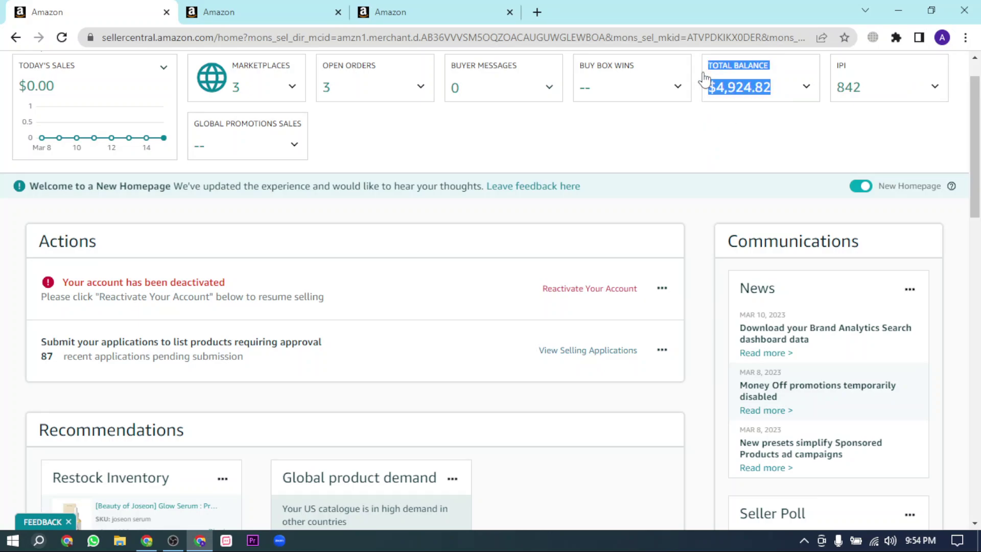
{"action": "left_click", "coordinate": [706, 112]}
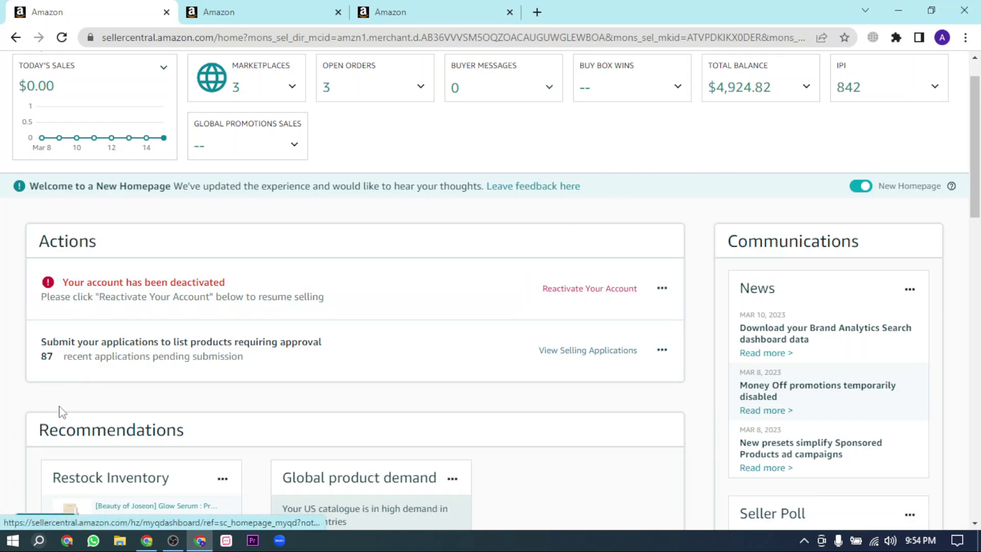
{"action": "left_click_drag", "start_coordinate": [771, 88], "coordinate": [757, 88]}
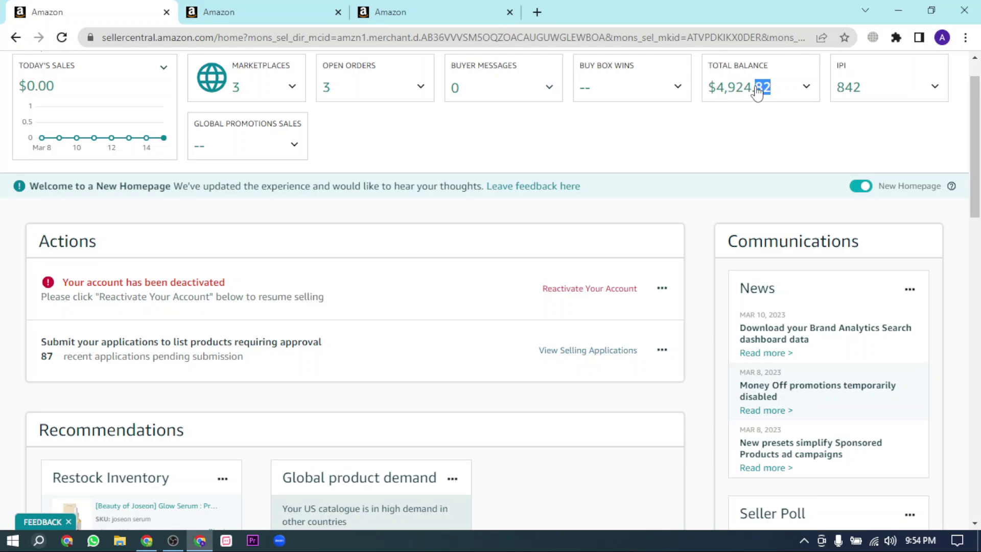
{"action": "left_click", "coordinate": [674, 141]}
{"action": "left_click_drag", "start_coordinate": [771, 88], "coordinate": [706, 88]}
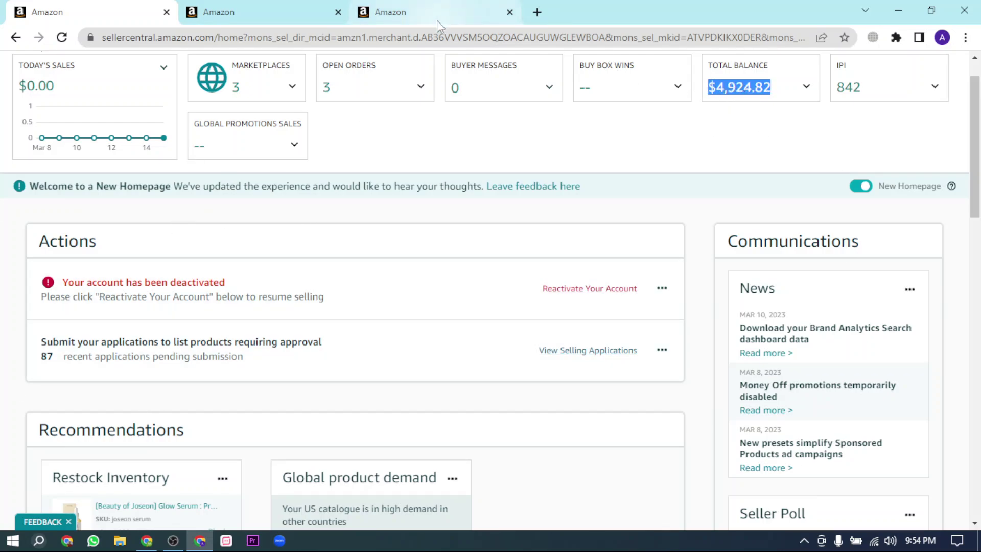
Glance over the Account Health dashboard, then close it
{"action": "left_click", "coordinate": [253, 9]}
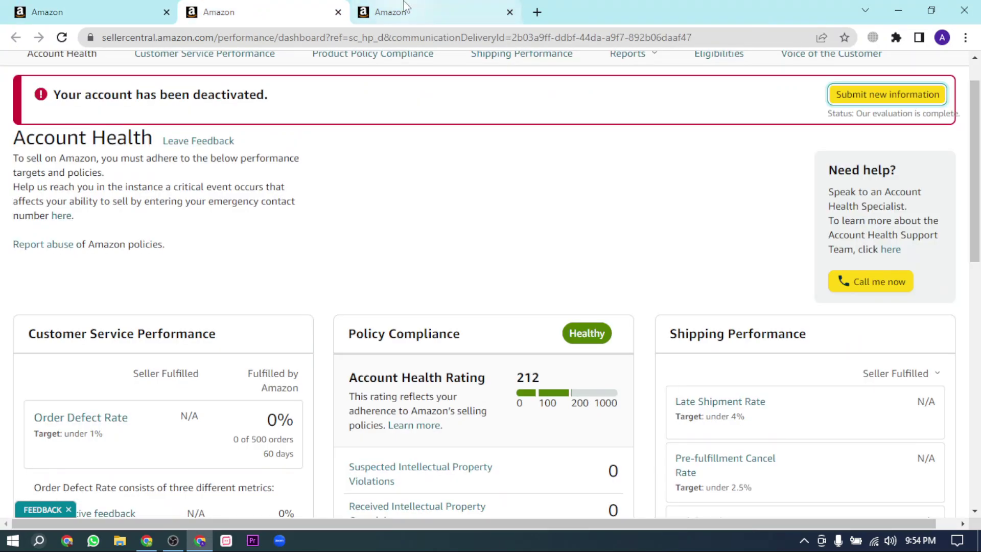
{"action": "left_click", "coordinate": [443, 12]}
{"action": "left_click", "coordinate": [297, 12]}
{"action": "scroll", "coordinate": [476, 462], "scroll_direction": "down", "scroll_amount": 4}
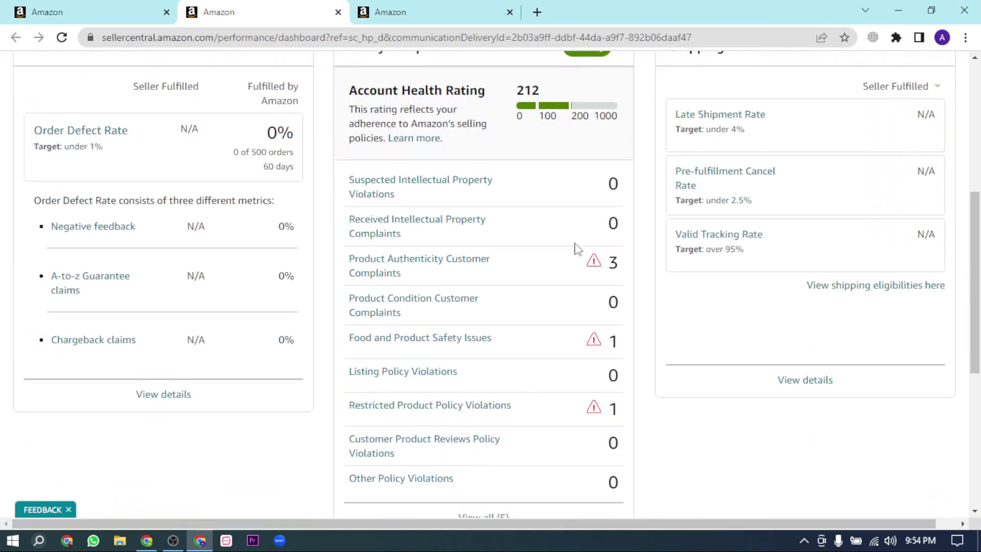
{"action": "scroll", "coordinate": [582, 364], "scroll_direction": "down", "scroll_amount": 3}
{"action": "scroll", "coordinate": [435, 316], "scroll_direction": "up", "scroll_amount": 4}
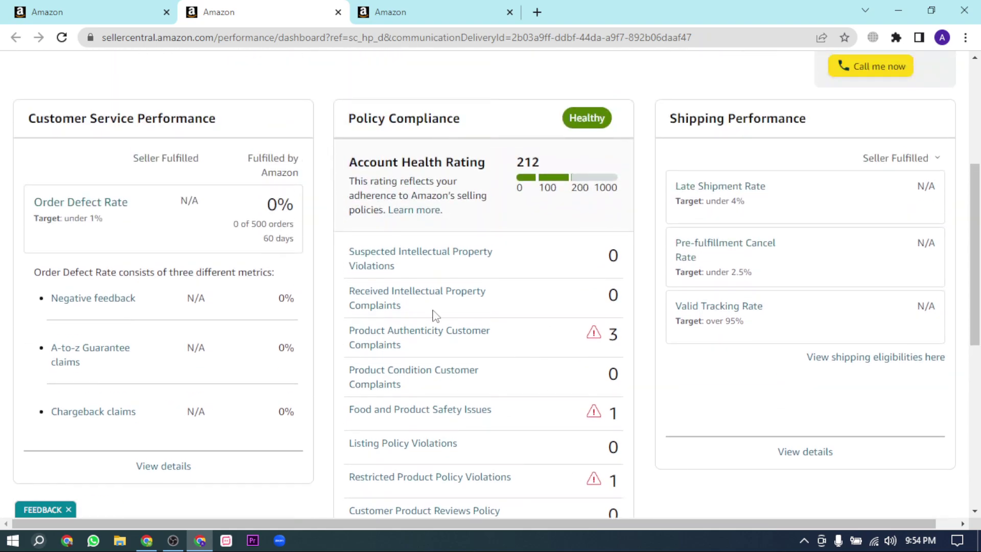
{"action": "left_click", "coordinate": [338, 11]}
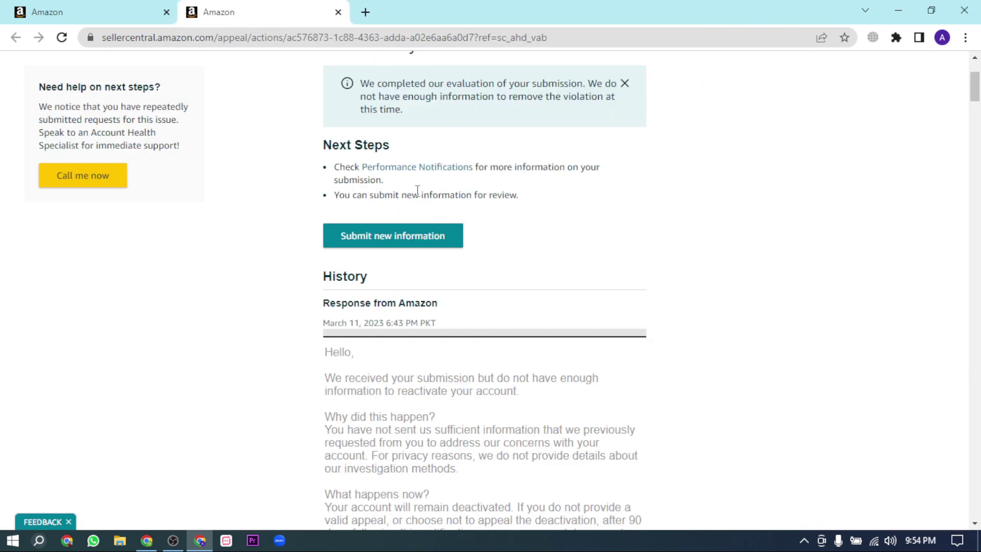
Highlight the first and third ASIN invoice file names in the appeal's attachments
{"action": "scroll", "coordinate": [512, 274], "scroll_direction": "down", "scroll_amount": 3}
{"action": "scroll", "coordinate": [447, 270], "scroll_direction": "down", "scroll_amount": 3}
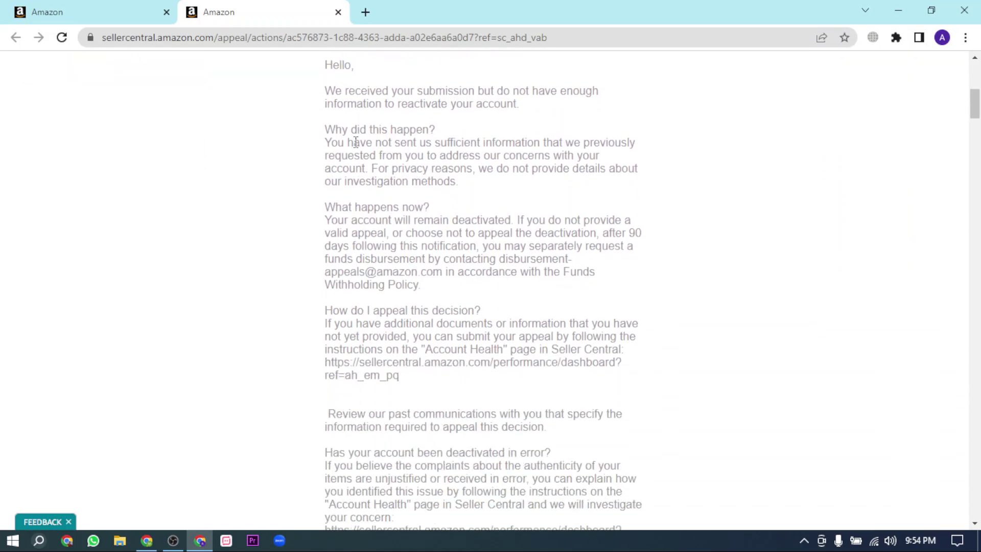
{"action": "scroll", "coordinate": [486, 335], "scroll_direction": "down", "scroll_amount": 5}
{"action": "scroll", "coordinate": [438, 340], "scroll_direction": "down", "scroll_amount": 7}
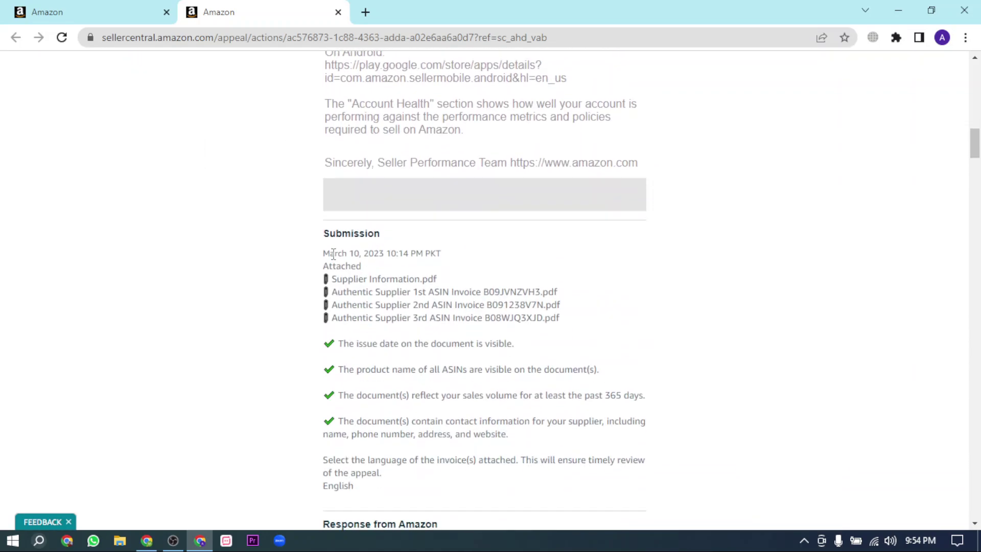
{"action": "mouse_move", "coordinate": [314, 254]}
{"action": "left_mouse_down"}
{"action": "mouse_move", "coordinate": [431, 370]}
{"action": "mouse_move", "coordinate": [632, 361]}
{"action": "left_mouse_up"}
{"action": "left_click", "coordinate": [635, 315]}
{"action": "left_click_drag", "start_coordinate": [325, 291], "coordinate": [530, 294]}
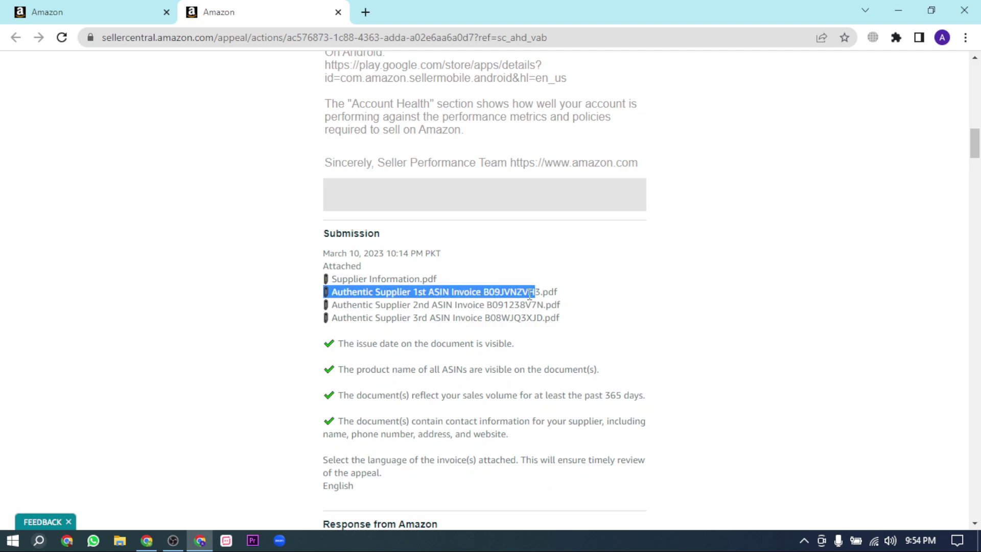
{"action": "mouse_move", "coordinate": [367, 279]}
{"action": "left_mouse_down"}
{"action": "mouse_move", "coordinate": [420, 307]}
{"action": "mouse_move", "coordinate": [562, 321]}
{"action": "left_mouse_up"}
Open Performance Notifications in a new tab
{"action": "scroll", "coordinate": [703, 288], "scroll_direction": "up", "scroll_amount": 1}
{"action": "scroll", "coordinate": [703, 287], "scroll_direction": "up", "scroll_amount": 4}
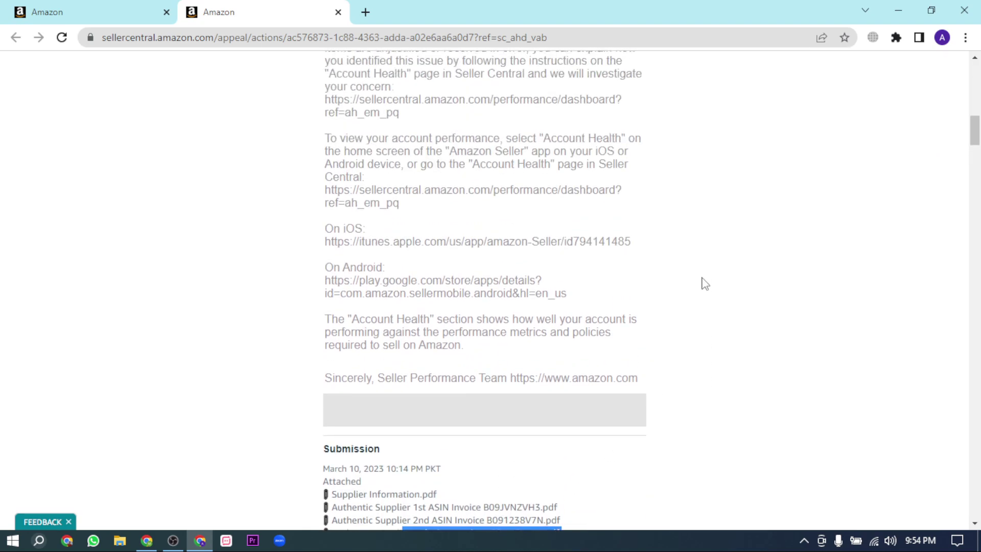
{"action": "scroll", "coordinate": [538, 315], "scroll_direction": "up", "scroll_amount": 1}
{"action": "scroll", "coordinate": [544, 313], "scroll_direction": "up", "scroll_amount": 3}
{"action": "scroll", "coordinate": [543, 313], "scroll_direction": "up", "scroll_amount": 3}
{"action": "scroll", "coordinate": [546, 315], "scroll_direction": "up", "scroll_amount": 3}
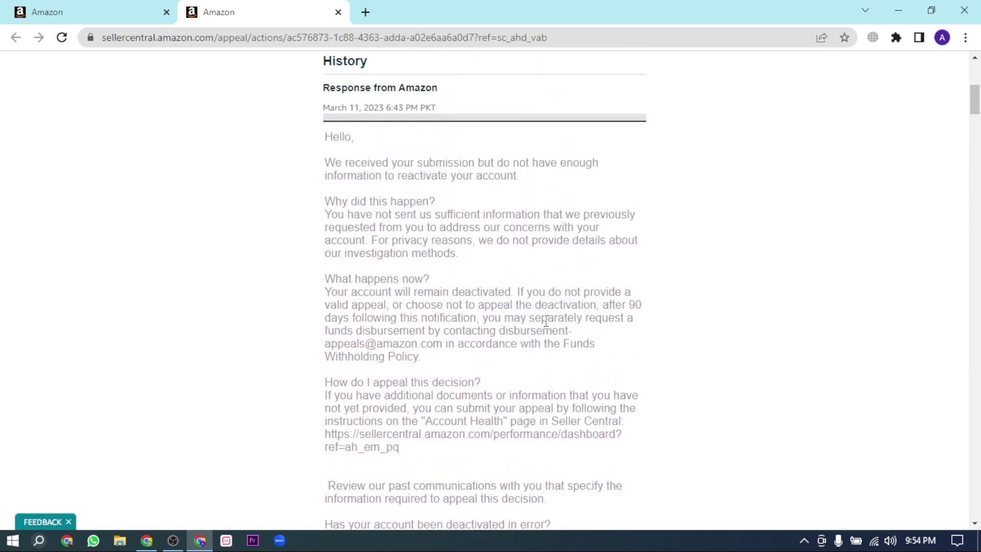
{"action": "scroll", "coordinate": [634, 277], "scroll_direction": "up", "scroll_amount": 2}
{"action": "scroll", "coordinate": [591, 234], "scroll_direction": "up", "scroll_amount": 1}
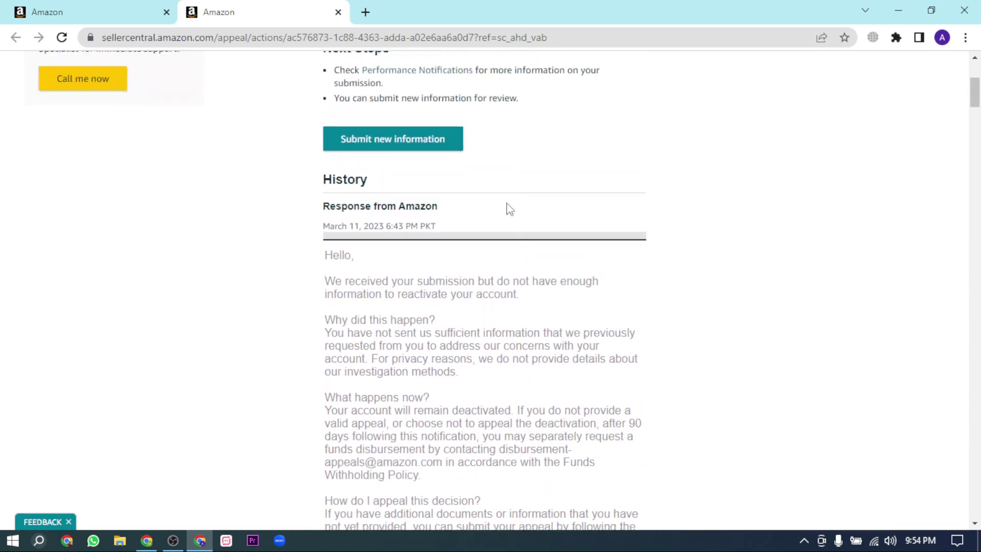
{"action": "right_click", "coordinate": [406, 99]}
{"action": "left_click", "coordinate": [439, 105]}
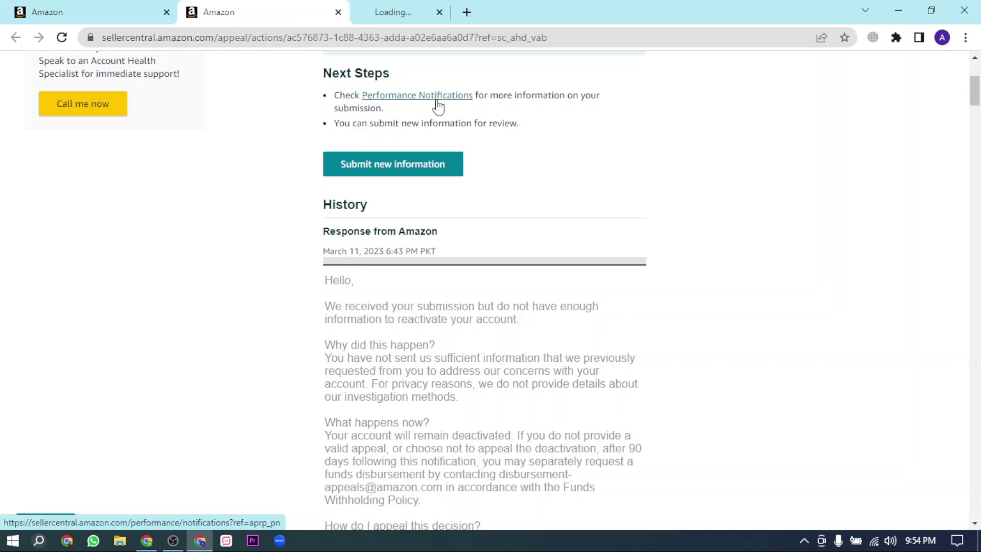
Highlight ASIN B09JVNZVH3 among the invoice details
{"action": "scroll", "coordinate": [654, 458], "scroll_direction": "down", "scroll_amount": 5}
{"action": "scroll", "coordinate": [655, 457], "scroll_direction": "down", "scroll_amount": 5}
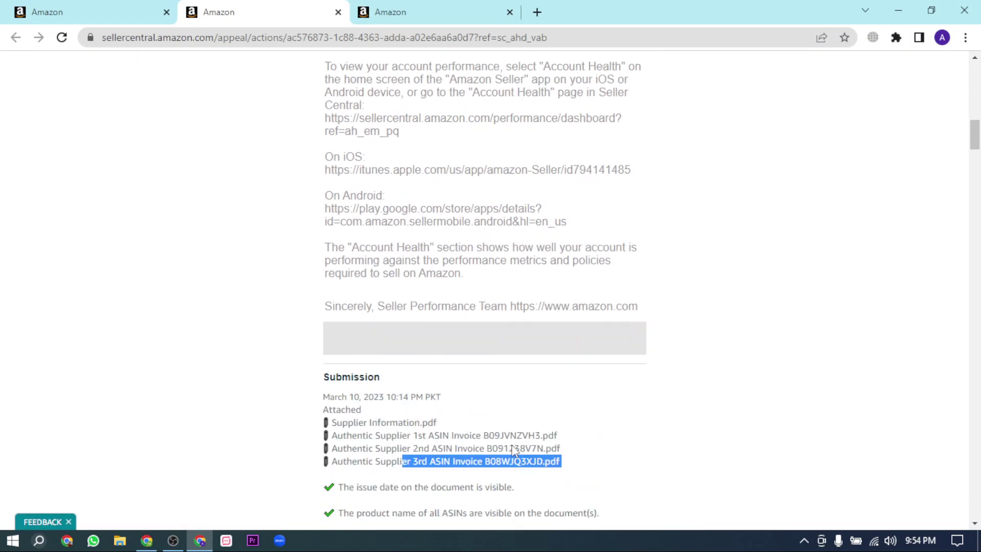
{"action": "scroll", "coordinate": [613, 456], "scroll_direction": "down", "scroll_amount": 1}
{"action": "scroll", "coordinate": [609, 457], "scroll_direction": "down", "scroll_amount": 2}
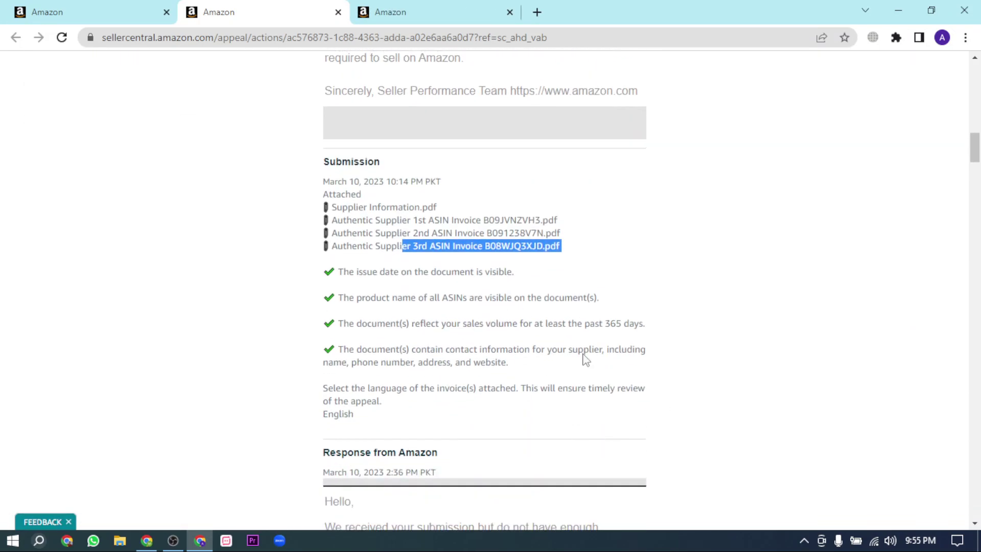
{"action": "left_click_drag", "start_coordinate": [483, 219], "coordinate": [626, 247]}
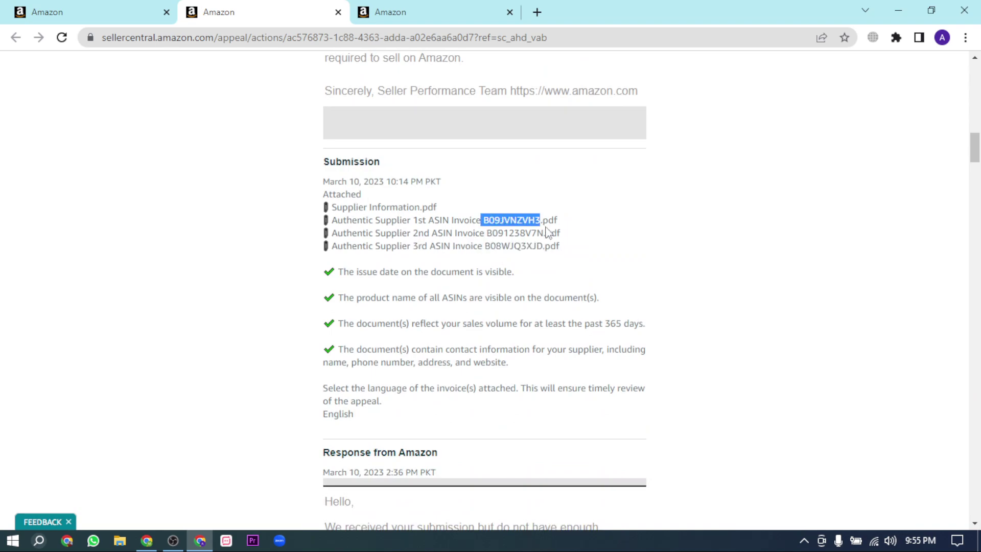
{"action": "left_click", "coordinate": [624, 269]}
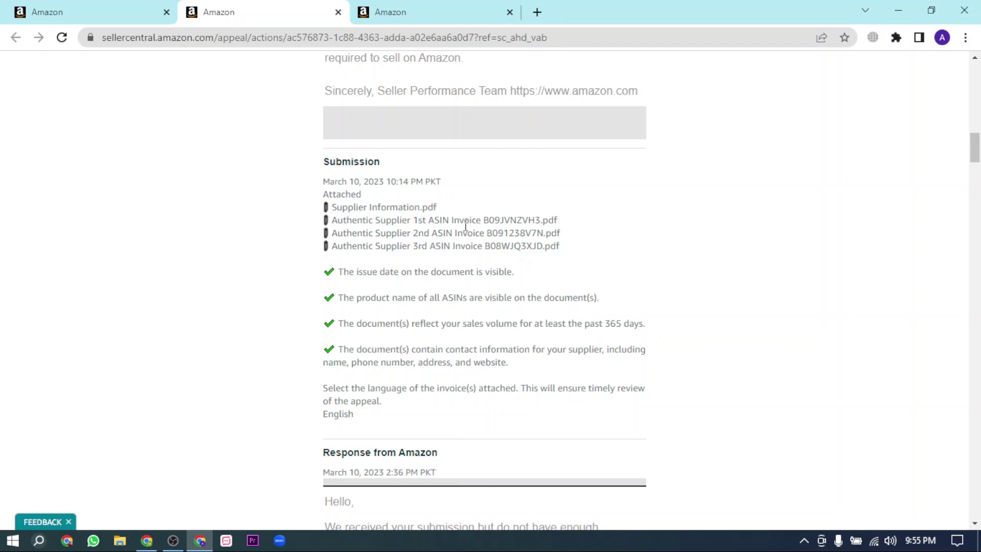
Check each invoice's ASIN: B09JVNZVH3, B091238V7N and B08WJQ3XJD
{"action": "scroll", "coordinate": [511, 230], "scroll_direction": "down", "scroll_amount": 3}
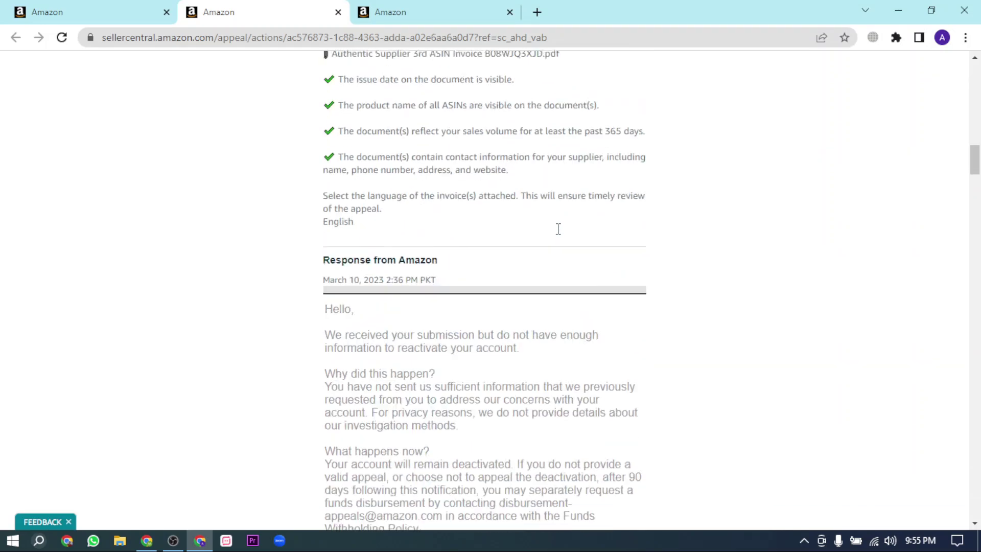
{"action": "scroll", "coordinate": [542, 232], "scroll_direction": "up", "scroll_amount": 1}
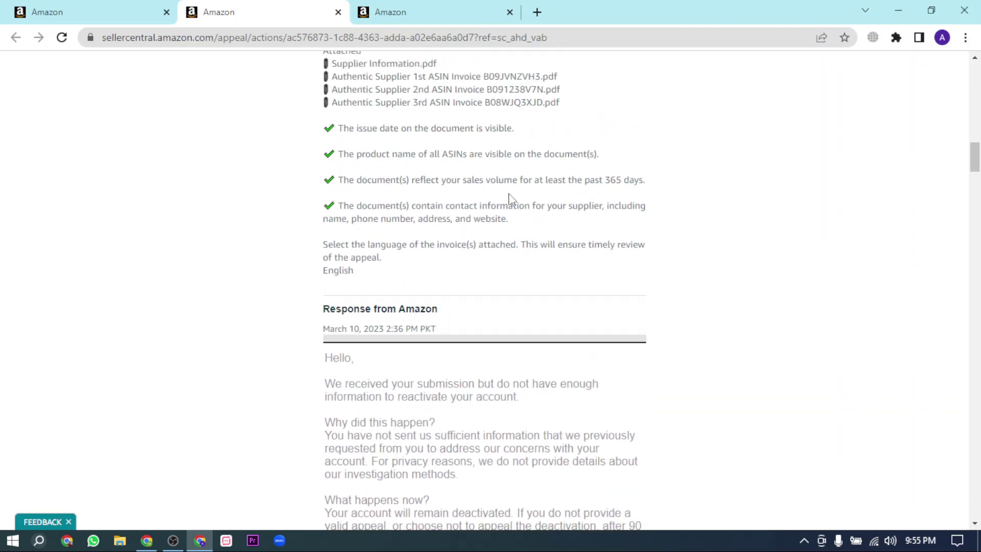
{"action": "left_click_drag", "start_coordinate": [484, 78], "coordinate": [544, 82]}
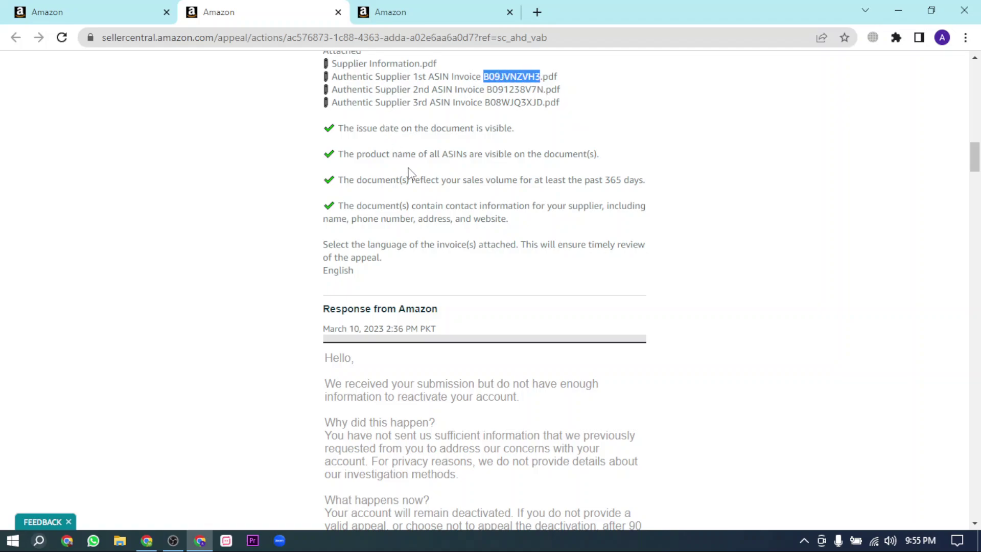
{"action": "left_click_drag", "start_coordinate": [479, 90], "coordinate": [546, 86]}
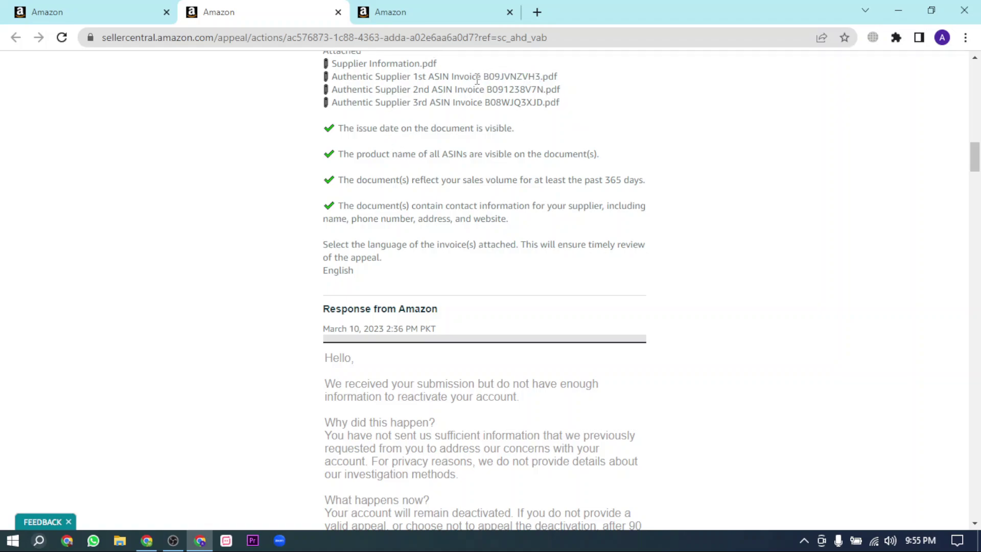
{"action": "left_click", "coordinate": [544, 117]}
{"action": "left_click_drag", "start_coordinate": [485, 102], "coordinate": [542, 109]}
{"action": "left_click", "coordinate": [524, 106]}
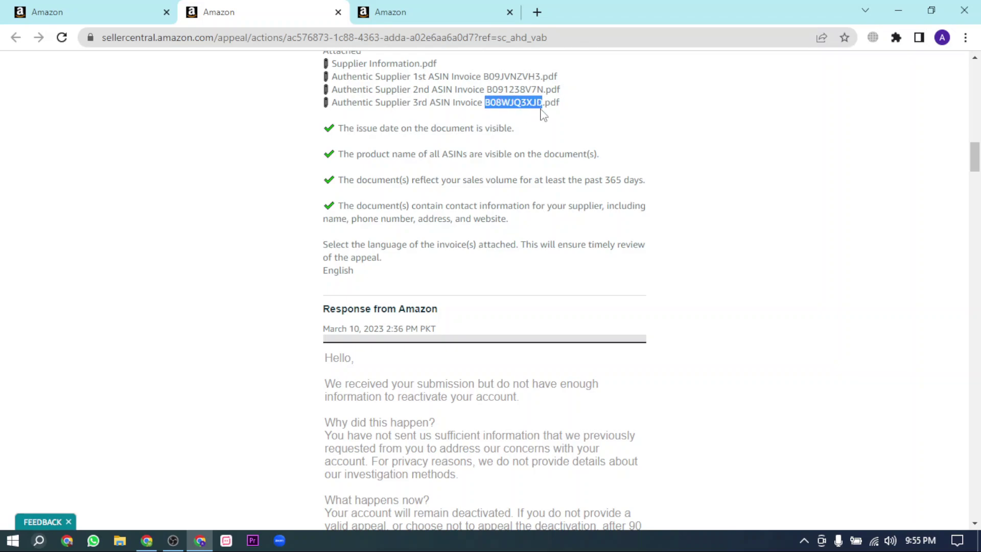
{"action": "left_click", "coordinate": [478, 117]}
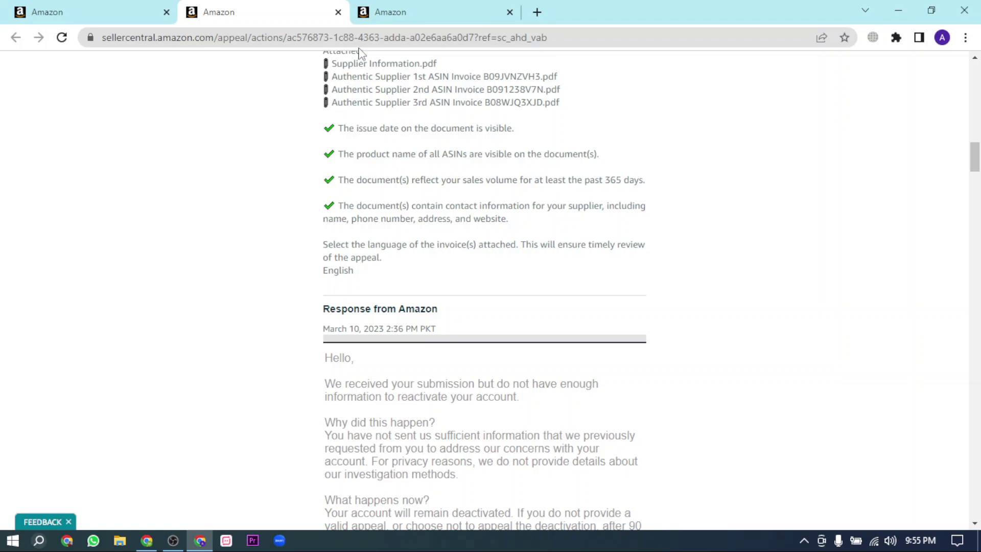
{"action": "left_click", "coordinate": [379, 12]}
Open the March 11 review notice in a new tab and read through it
{"action": "scroll", "coordinate": [797, 205], "scroll_direction": "down", "scroll_amount": 4}
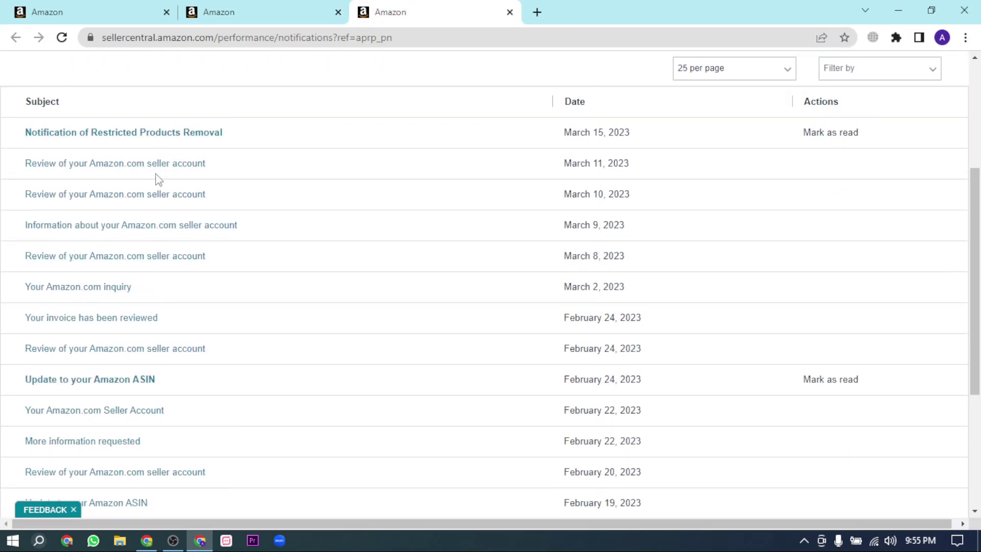
{"action": "right_click", "coordinate": [121, 164]}
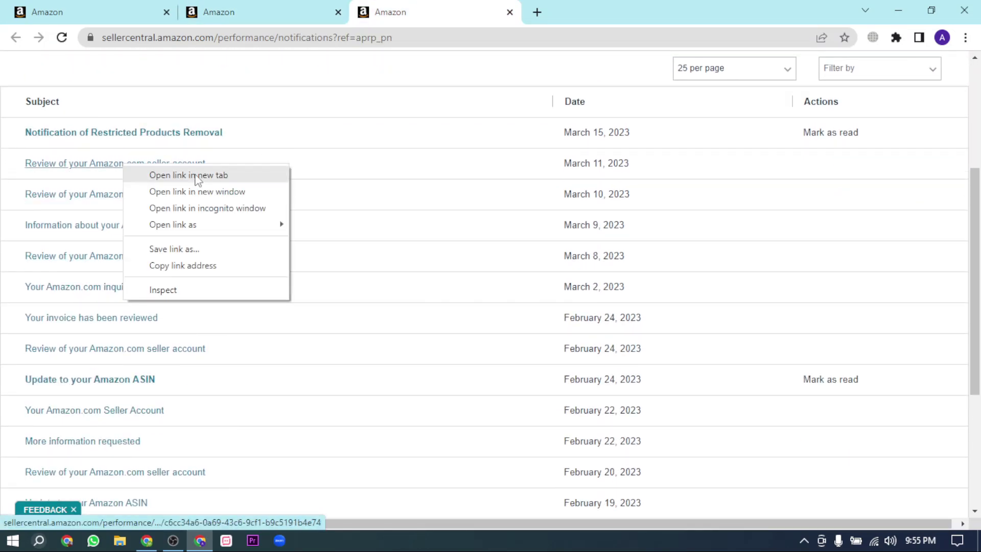
{"action": "left_click", "coordinate": [197, 176]}
{"action": "right_click", "coordinate": [168, 233]}
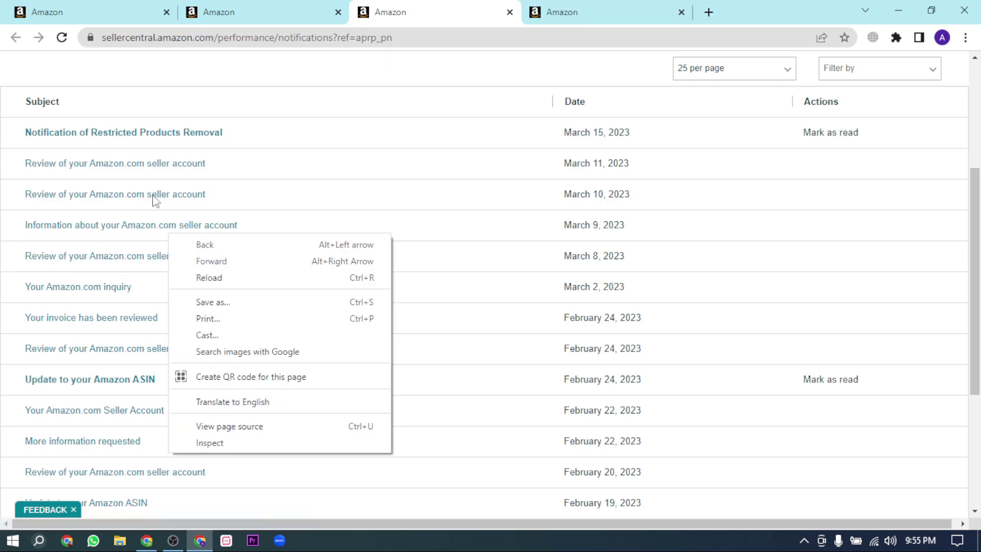
{"action": "left_click", "coordinate": [601, 11]}
{"action": "scroll", "coordinate": [344, 306], "scroll_direction": "down", "scroll_amount": 3}
{"action": "scroll", "coordinate": [344, 307], "scroll_direction": "down", "scroll_amount": 4}
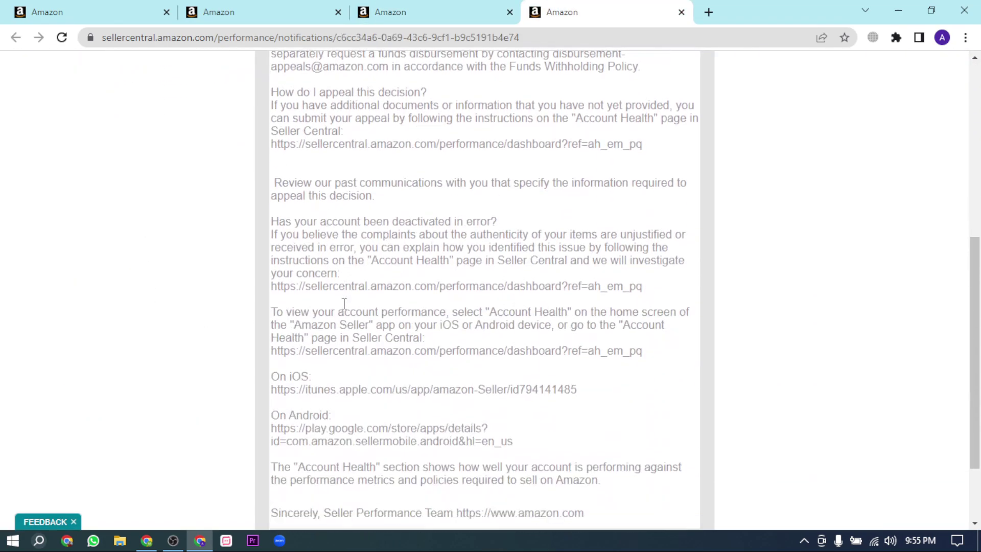
{"action": "scroll", "coordinate": [479, 403], "scroll_direction": "down", "scroll_amount": 2}
{"action": "scroll", "coordinate": [479, 403], "scroll_direction": "up", "scroll_amount": 1}
{"action": "scroll", "coordinate": [476, 258], "scroll_direction": "up", "scroll_amount": 1}
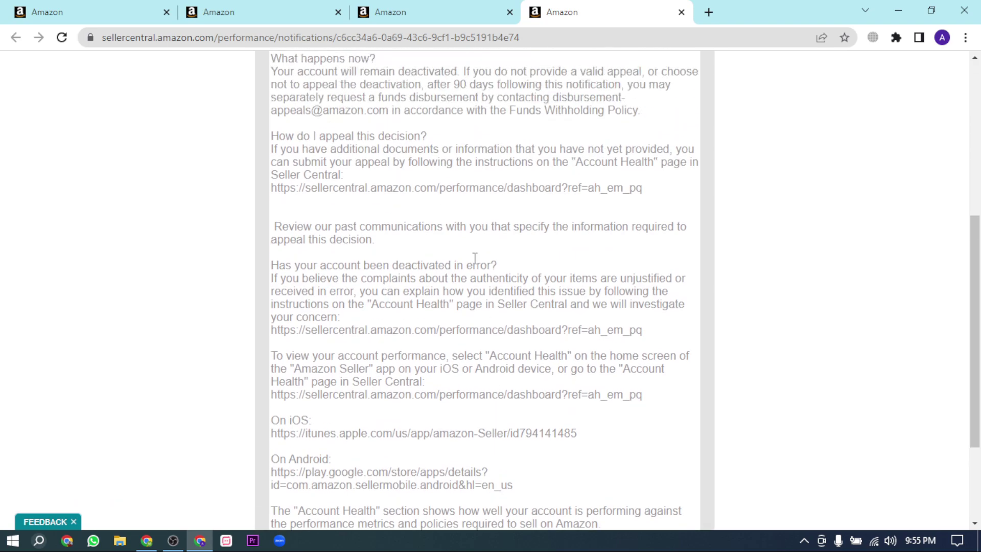
Open the March 9 account information notice in a new tab and scroll to its ASIN list
{"action": "left_click", "coordinate": [388, 11]}
{"action": "scroll", "coordinate": [240, 276], "scroll_direction": "down", "scroll_amount": 1}
{"action": "right_click", "coordinate": [134, 153]}
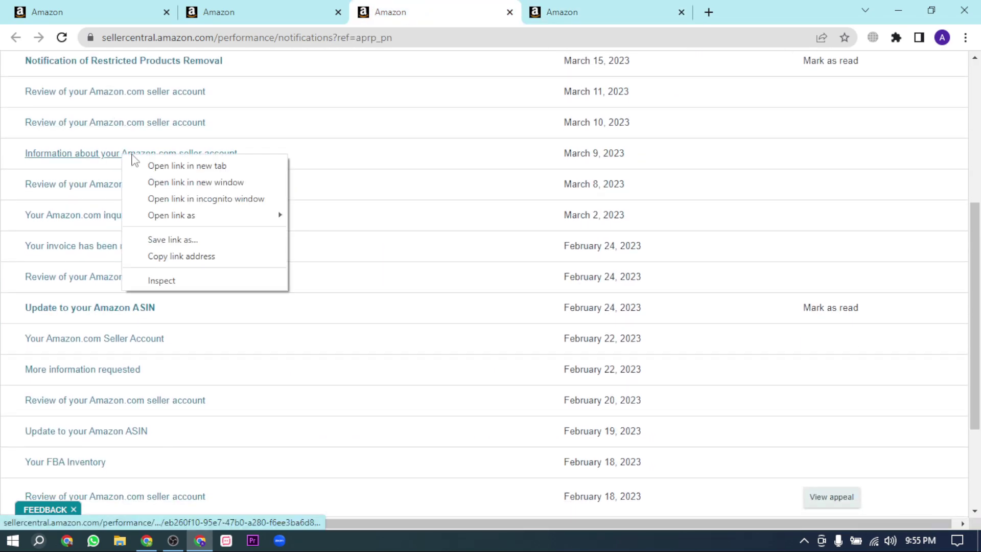
{"action": "left_click", "coordinate": [175, 164]}
{"action": "left_click", "coordinate": [664, 12]}
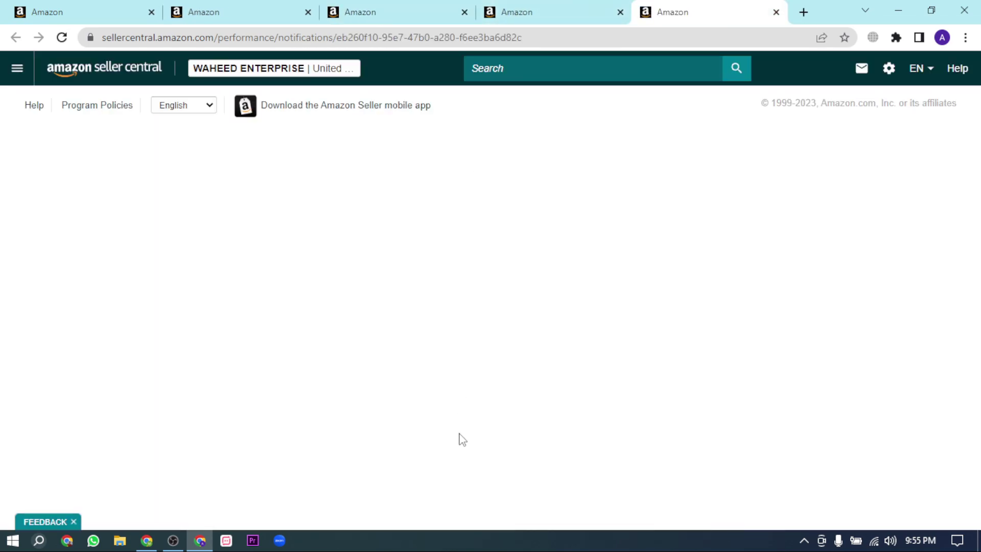
{"action": "scroll", "coordinate": [457, 409], "scroll_direction": "down", "scroll_amount": 2}
{"action": "scroll", "coordinate": [454, 378], "scroll_direction": "down", "scroll_amount": 2}
{"action": "scroll", "coordinate": [454, 378], "scroll_direction": "down", "scroll_amount": 3}
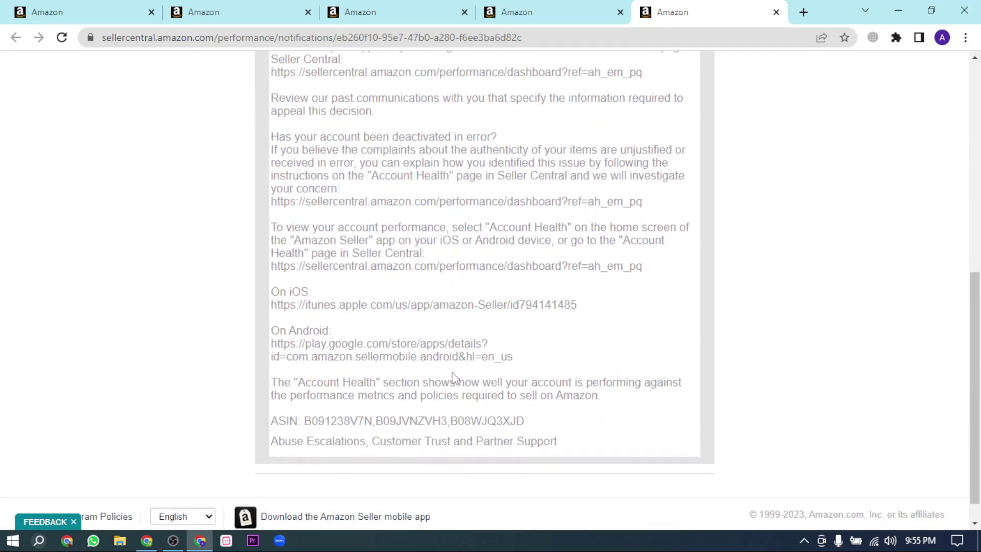
Highlight the listed ASINs B091238V7N, B09JVNZVH3 and B08WJQ3XJD
{"action": "left_click_drag", "start_coordinate": [298, 421], "coordinate": [541, 435]}
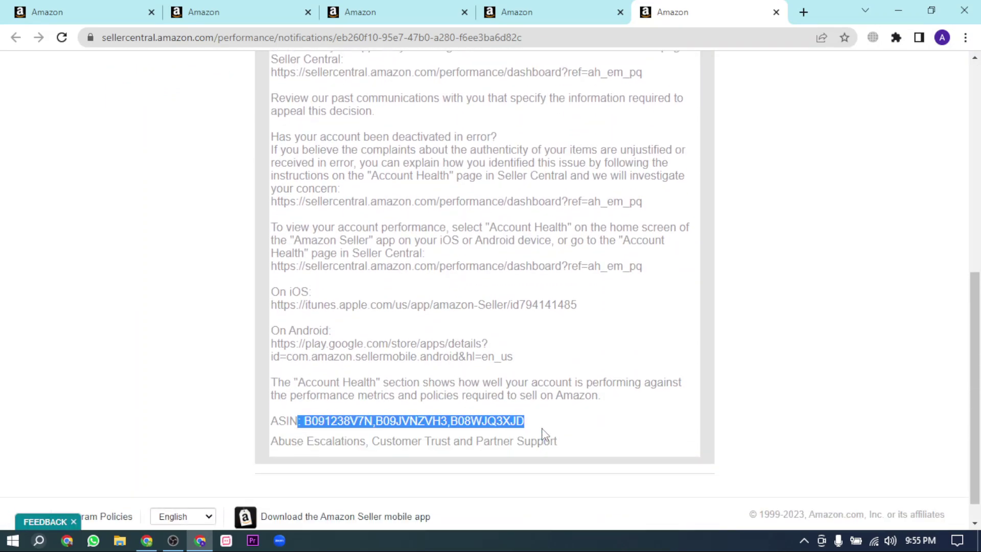
{"action": "left_click", "coordinate": [406, 423]}
{"action": "left_click_drag", "start_coordinate": [270, 409], "coordinate": [409, 420]}
{"action": "left_click", "coordinate": [418, 417]}
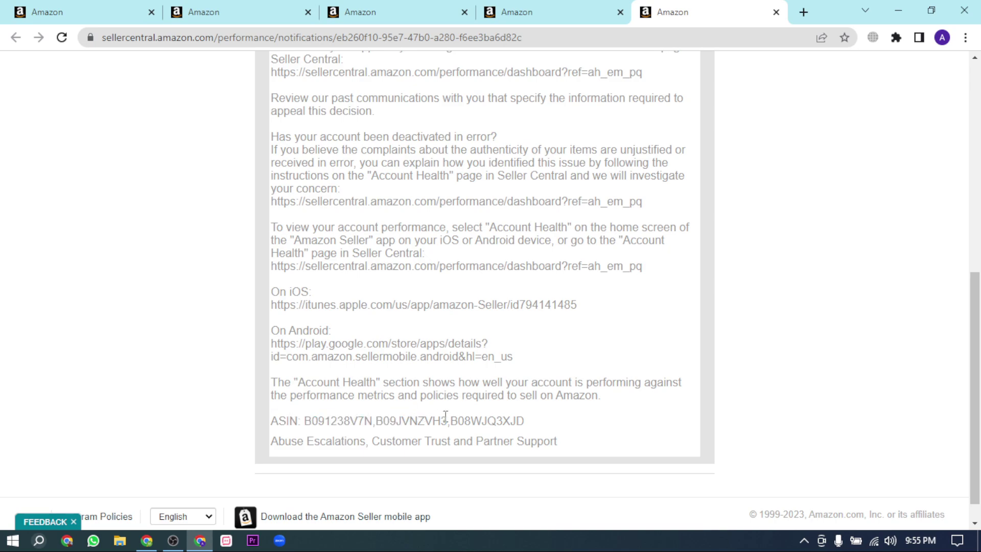
{"action": "left_click_drag", "start_coordinate": [271, 409], "coordinate": [447, 419]}
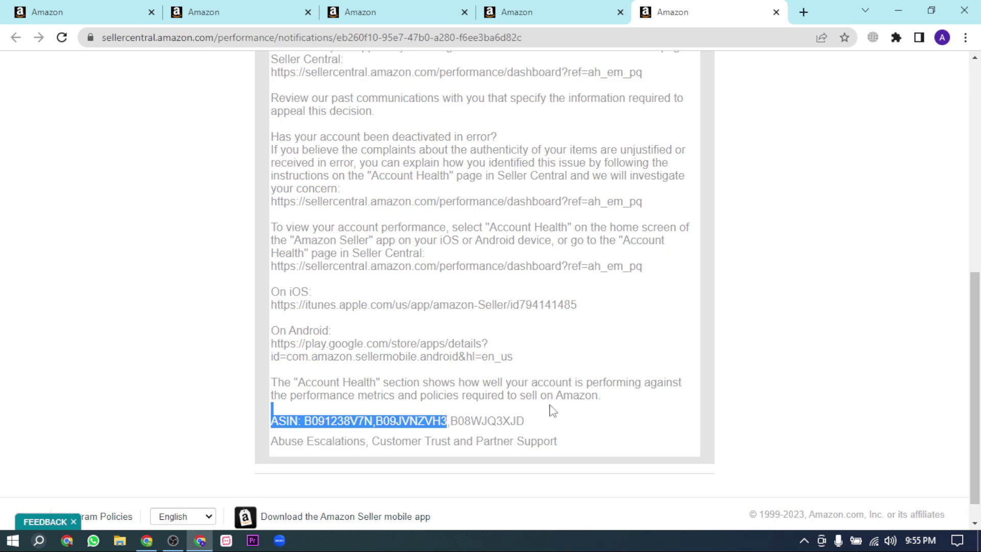
{"action": "left_click_drag", "start_coordinate": [451, 420], "coordinate": [537, 432]}
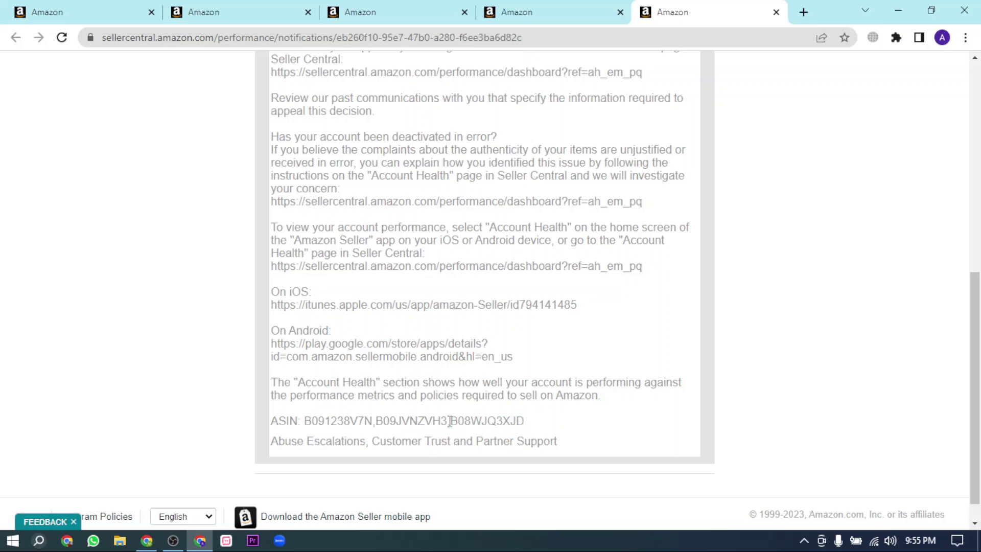
{"action": "left_click_drag", "start_coordinate": [447, 420], "coordinate": [525, 422]}
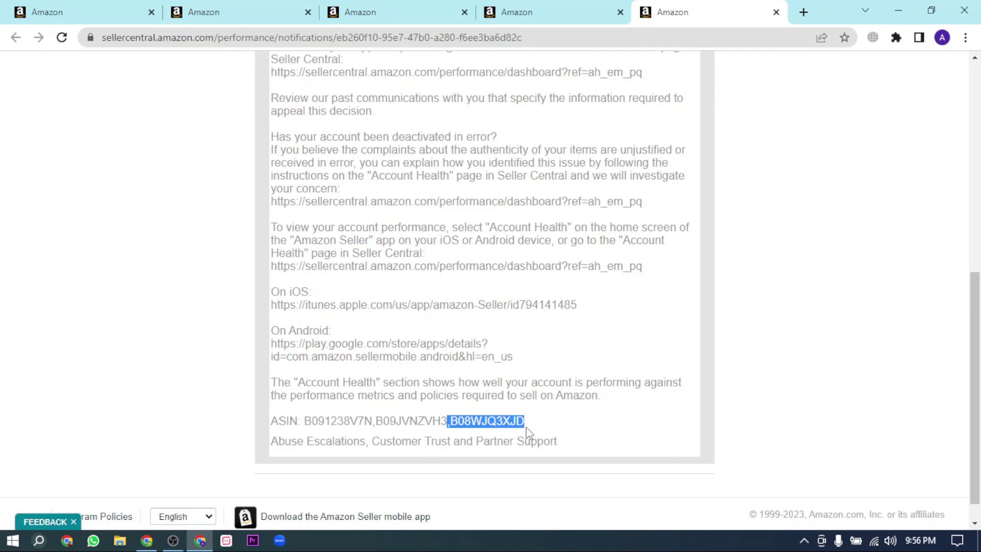
{"action": "left_click", "coordinate": [528, 433]}
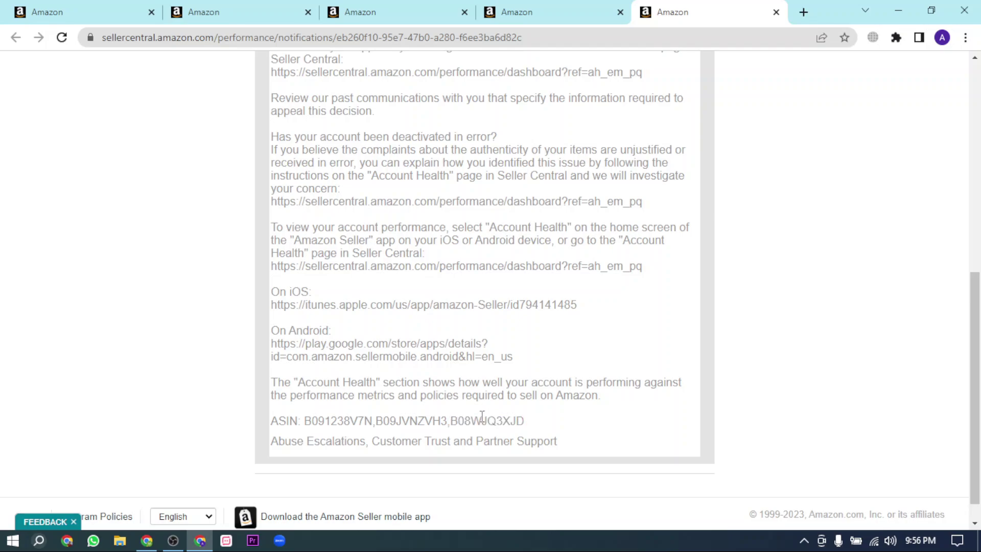
{"action": "left_click_drag", "start_coordinate": [447, 420], "coordinate": [545, 431]}
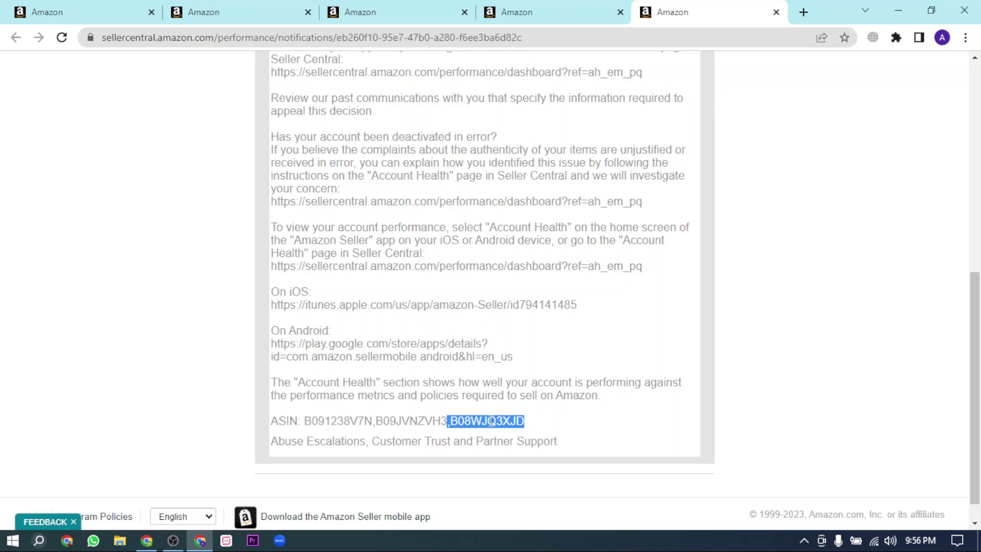
Check the homepage's deactivation notice, then re-highlight ASIN B08WJQ3XJD on the March 9 notice
{"action": "left_click", "coordinate": [151, 2]}
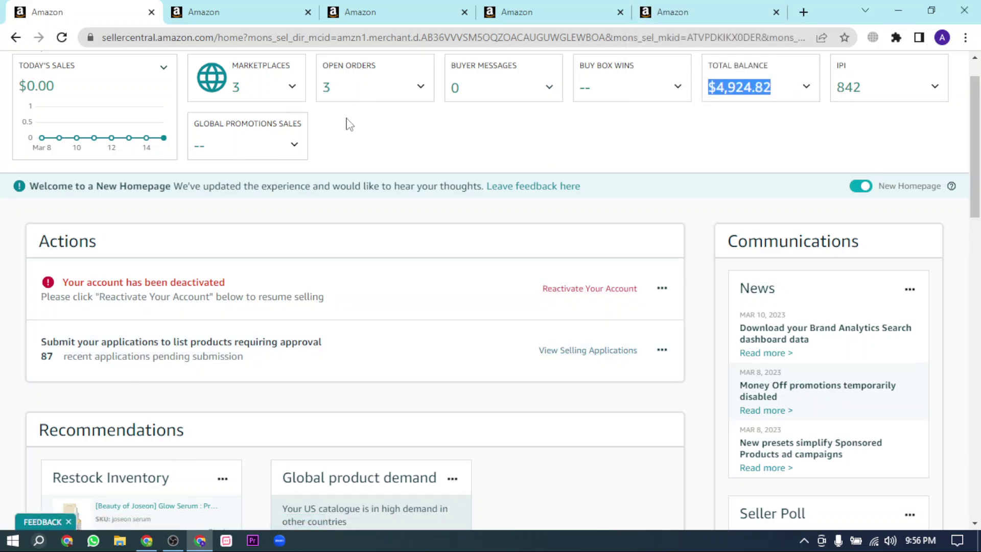
{"action": "left_click", "coordinate": [710, 12]}
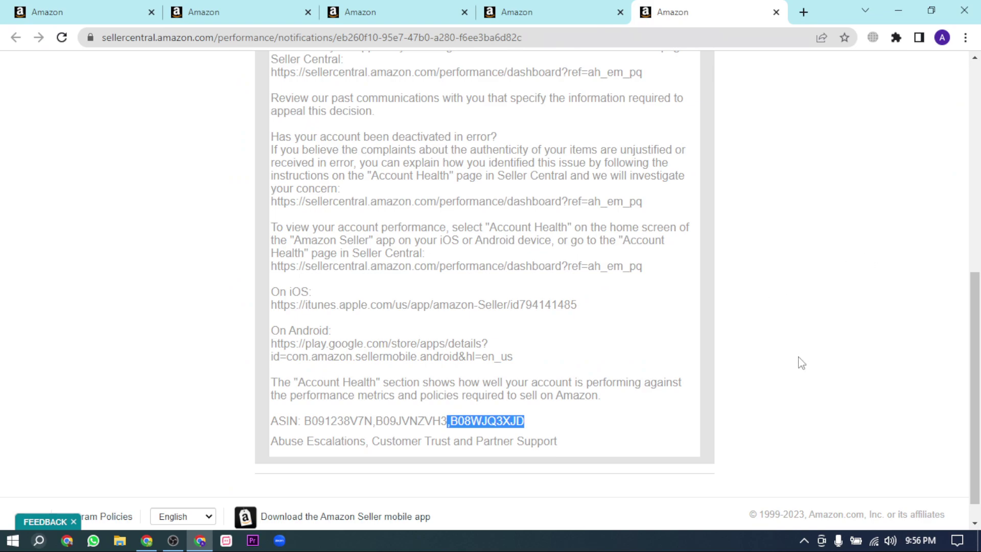
{"action": "left_click", "coordinate": [487, 347]}
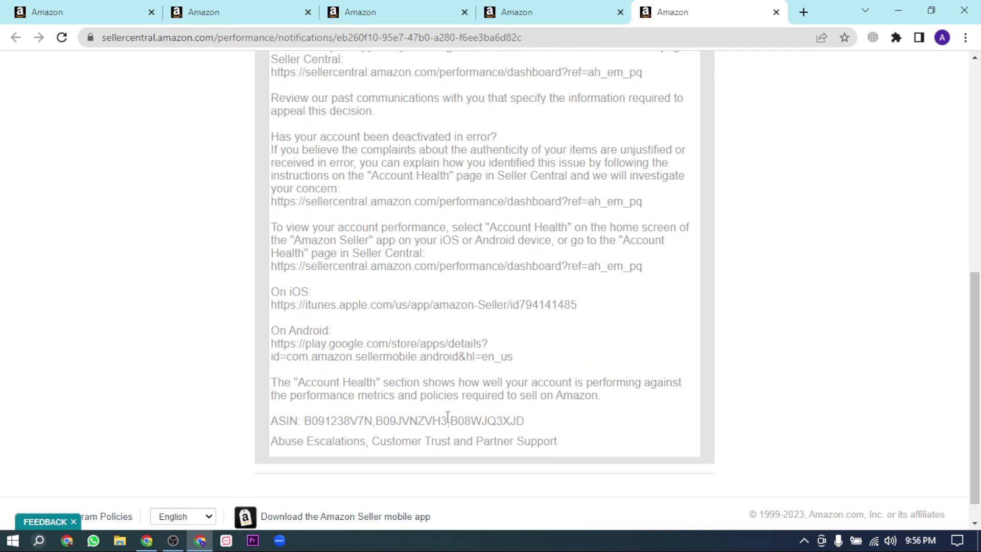
{"action": "left_click_drag", "start_coordinate": [448, 417], "coordinate": [566, 425]}
Bring the March 11 review notice back up from the notifications list
{"action": "left_click", "coordinate": [437, 10]}
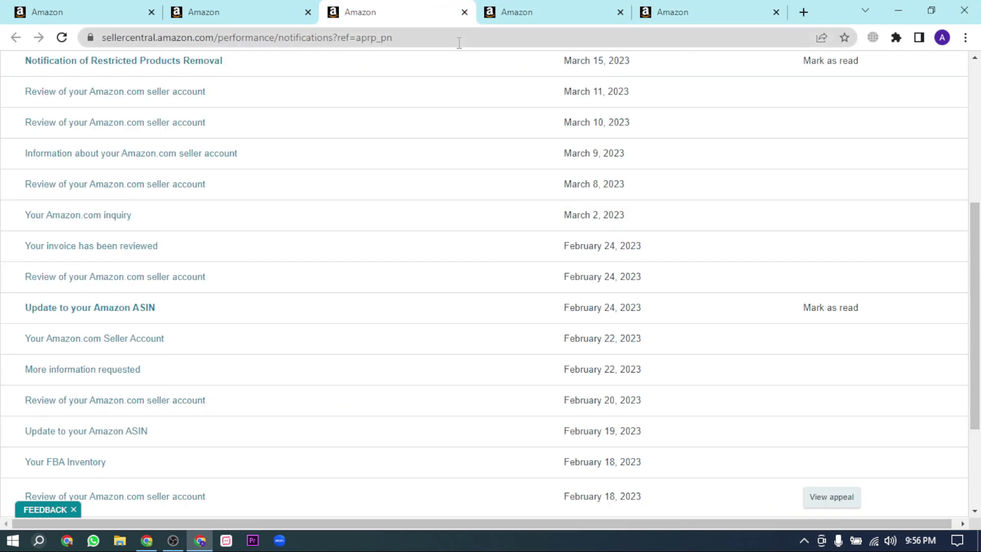
{"action": "left_click", "coordinate": [509, 11]}
{"action": "scroll", "coordinate": [584, 190], "scroll_direction": "down", "scroll_amount": 3}
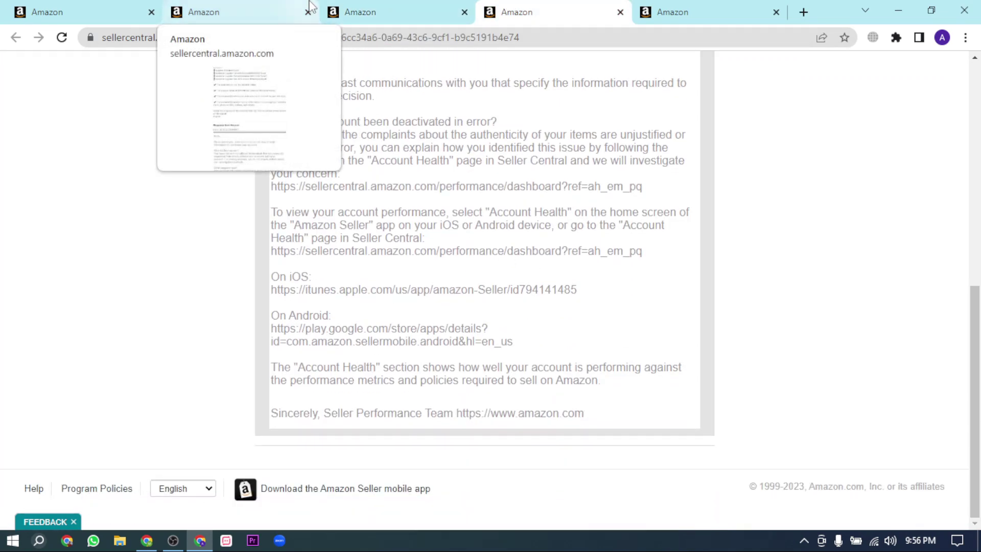
Scroll the appeal history to the submitted attachment file names and submission dates
{"action": "left_click", "coordinate": [310, 10]}
{"action": "scroll", "coordinate": [422, 270], "scroll_direction": "down", "scroll_amount": 1}
{"action": "scroll", "coordinate": [430, 274], "scroll_direction": "down", "scroll_amount": 5}
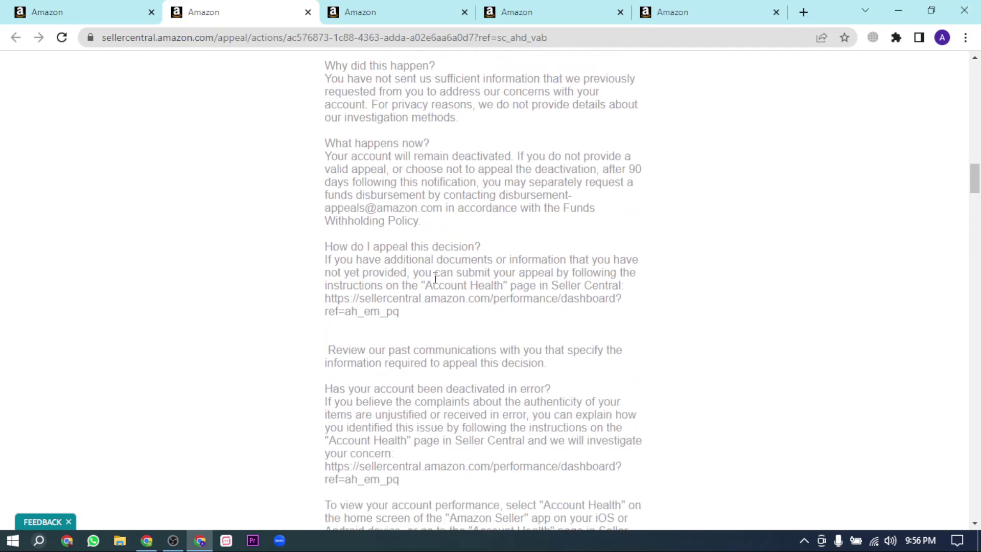
{"action": "scroll", "coordinate": [436, 278], "scroll_direction": "down", "scroll_amount": 5}
{"action": "scroll", "coordinate": [442, 296], "scroll_direction": "down", "scroll_amount": 7}
{"action": "scroll", "coordinate": [452, 332], "scroll_direction": "down", "scroll_amount": 5}
{"action": "scroll", "coordinate": [460, 361], "scroll_direction": "down", "scroll_amount": 5}
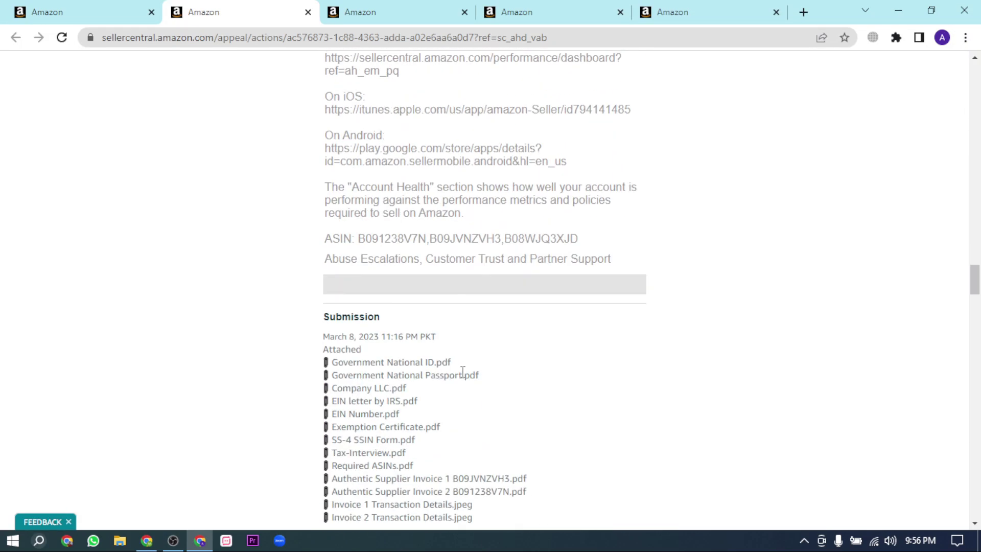
{"action": "scroll", "coordinate": [465, 375], "scroll_direction": "down", "scroll_amount": 4}
{"action": "left_click_drag", "start_coordinate": [315, 162], "coordinate": [574, 295]}
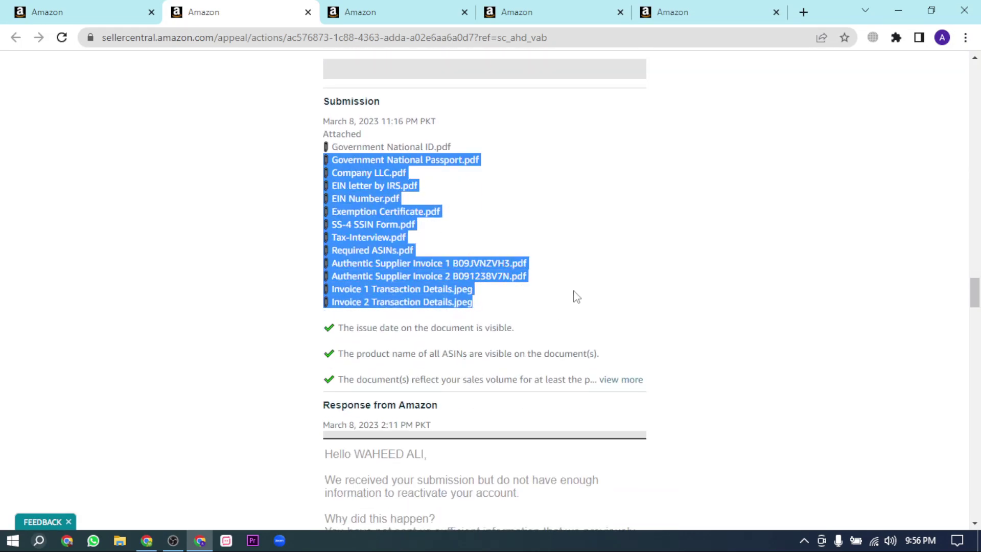
{"action": "left_click", "coordinate": [565, 293]}
{"action": "triple_click", "coordinate": [349, 129]}
{"action": "left_click", "coordinate": [546, 299]}
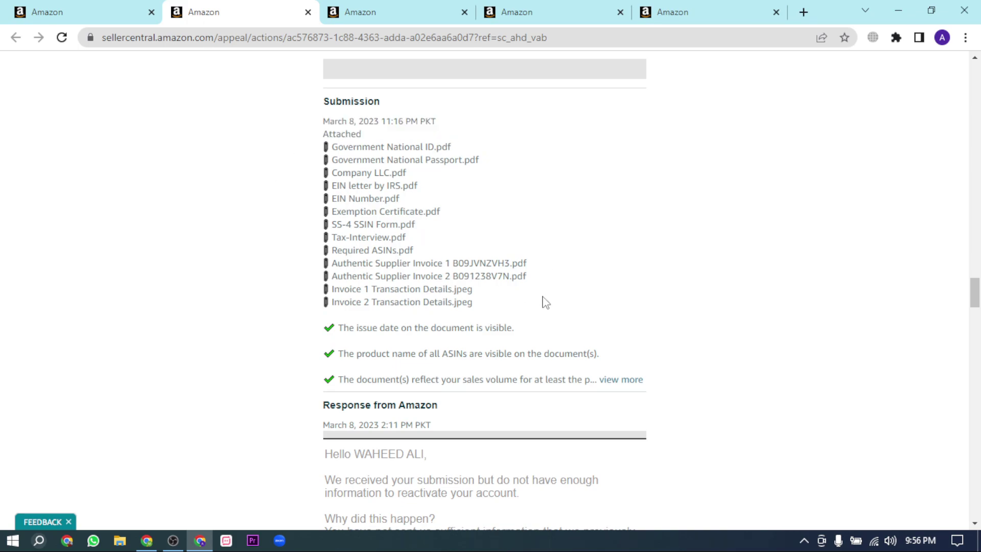
Expand the full appeal message text with 'view more'
{"action": "scroll", "coordinate": [502, 373], "scroll_direction": "up", "scroll_amount": 1}
{"action": "scroll", "coordinate": [513, 369], "scroll_direction": "up", "scroll_amount": 6}
{"action": "scroll", "coordinate": [512, 369], "scroll_direction": "up", "scroll_amount": 3}
{"action": "scroll", "coordinate": [510, 360], "scroll_direction": "up", "scroll_amount": 10}
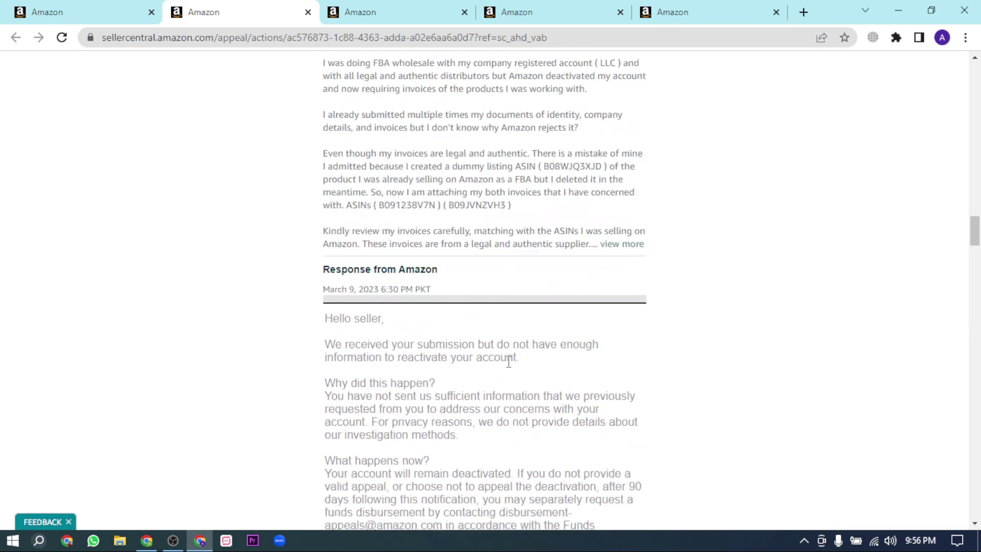
{"action": "scroll", "coordinate": [508, 358], "scroll_direction": "up", "scroll_amount": 2}
{"action": "scroll", "coordinate": [508, 362], "scroll_direction": "down", "scroll_amount": 4}
{"action": "scroll", "coordinate": [508, 362], "scroll_direction": "up", "scroll_amount": 1}
{"action": "scroll", "coordinate": [507, 368], "scroll_direction": "up", "scroll_amount": 2}
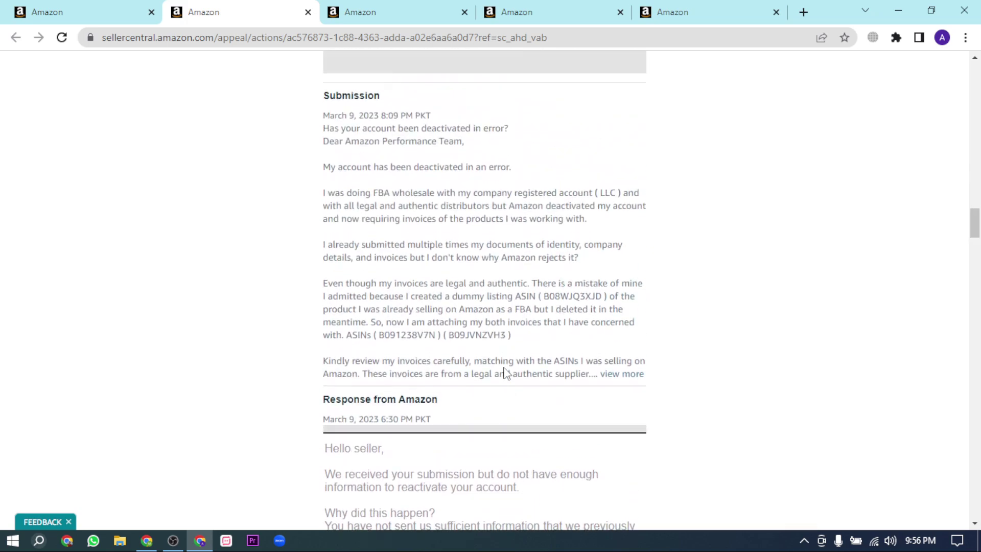
{"action": "scroll", "coordinate": [507, 373], "scroll_direction": "up", "scroll_amount": 2}
{"action": "mouse_move", "coordinate": [324, 199]}
{"action": "left_mouse_down"}
{"action": "mouse_move", "coordinate": [611, 296]}
{"action": "mouse_move", "coordinate": [449, 344]}
{"action": "left_mouse_up"}
{"action": "scroll", "coordinate": [615, 317], "scroll_direction": "down", "scroll_amount": 3}
{"action": "left_click", "coordinate": [616, 310]}
Look over the attachments and checklist in the expanded appeal text
{"action": "scroll", "coordinate": [519, 322], "scroll_direction": "down", "scroll_amount": 3}
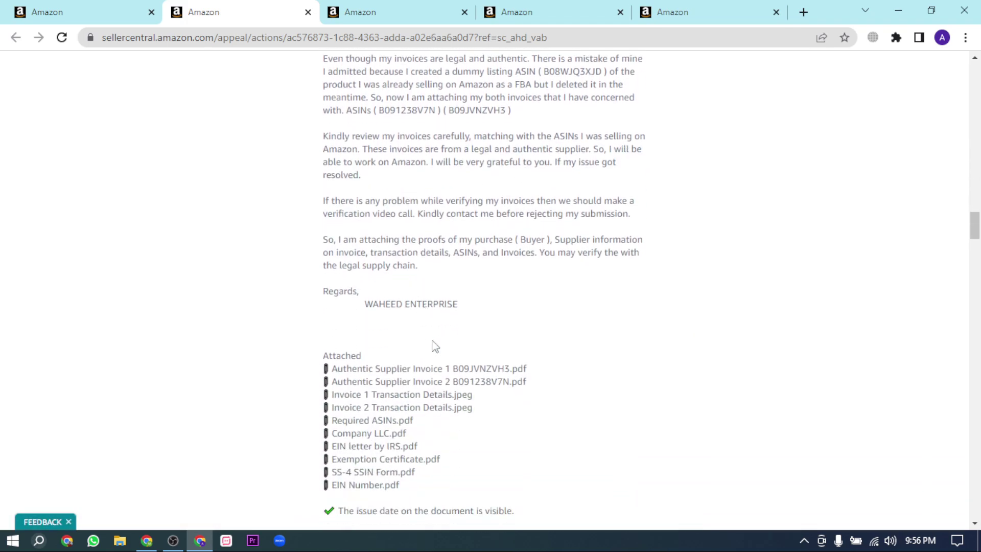
{"action": "scroll", "coordinate": [431, 344], "scroll_direction": "down", "scroll_amount": 4}
{"action": "left_click_drag", "start_coordinate": [303, 251], "coordinate": [573, 345]}
{"action": "left_click", "coordinate": [562, 352]}
{"action": "left_click_drag", "start_coordinate": [387, 377], "coordinate": [646, 468]}
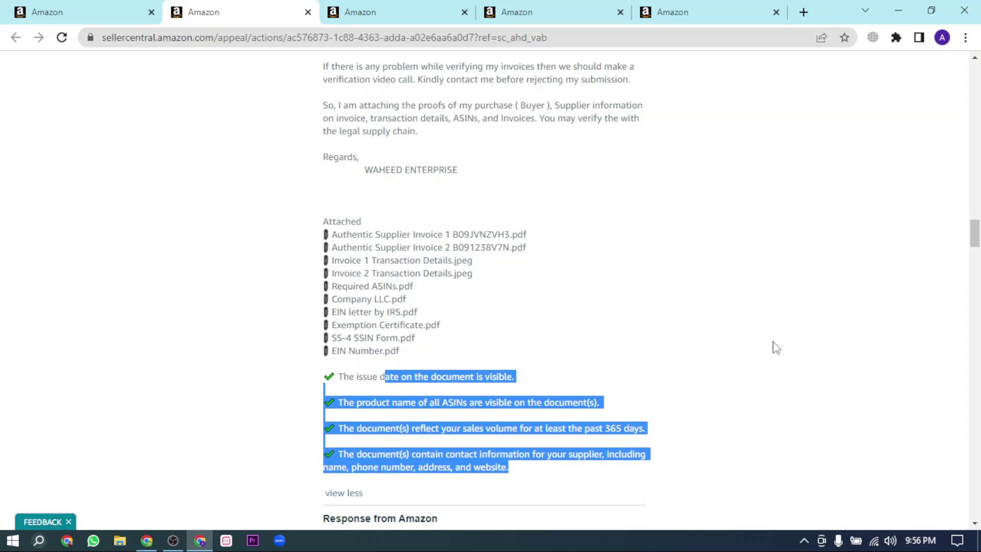
{"action": "left_click", "coordinate": [773, 346]}
Highlight ASINs B09JVNZVH3 and B08WJQ3XJD in the March 10 submission's invoice file names
{"action": "scroll", "coordinate": [511, 358], "scroll_direction": "up", "scroll_amount": 1}
{"action": "scroll", "coordinate": [405, 360], "scroll_direction": "up", "scroll_amount": 8}
{"action": "scroll", "coordinate": [406, 361], "scroll_direction": "up", "scroll_amount": 6}
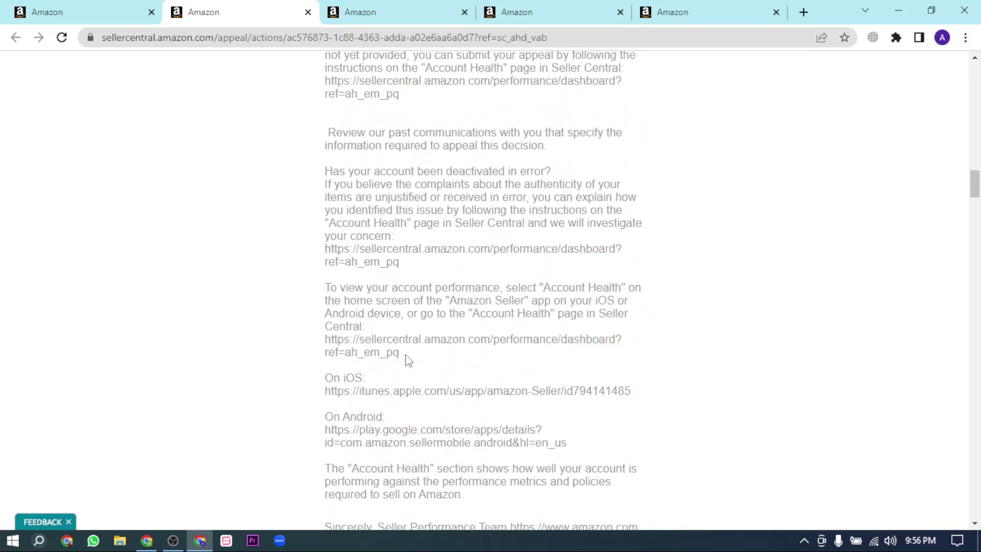
{"action": "scroll", "coordinate": [409, 361], "scroll_direction": "up", "scroll_amount": 10}
{"action": "scroll", "coordinate": [430, 339], "scroll_direction": "up", "scroll_amount": 3}
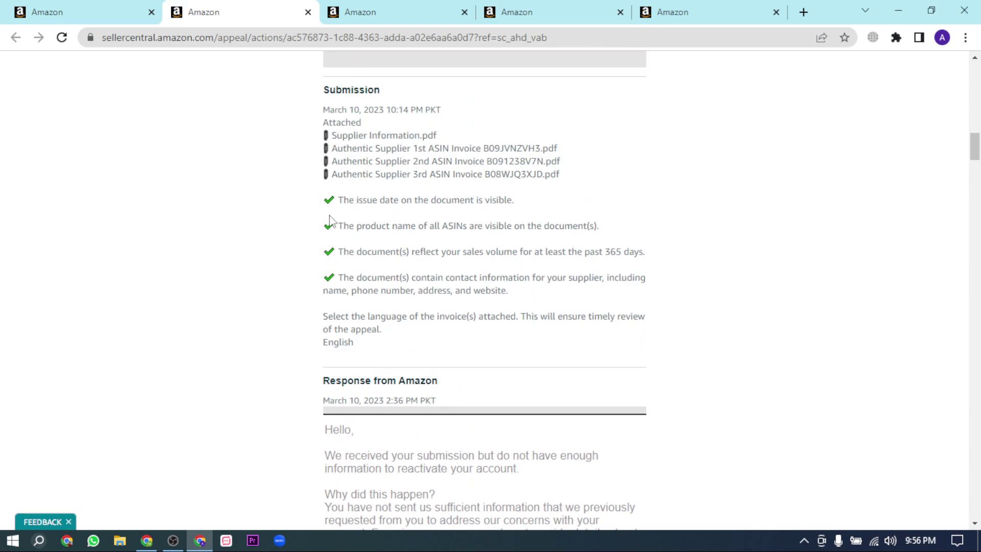
{"action": "left_click_drag", "start_coordinate": [314, 135], "coordinate": [593, 178]}
{"action": "left_click", "coordinate": [605, 184]}
{"action": "left_click_drag", "start_coordinate": [332, 148], "coordinate": [534, 150]}
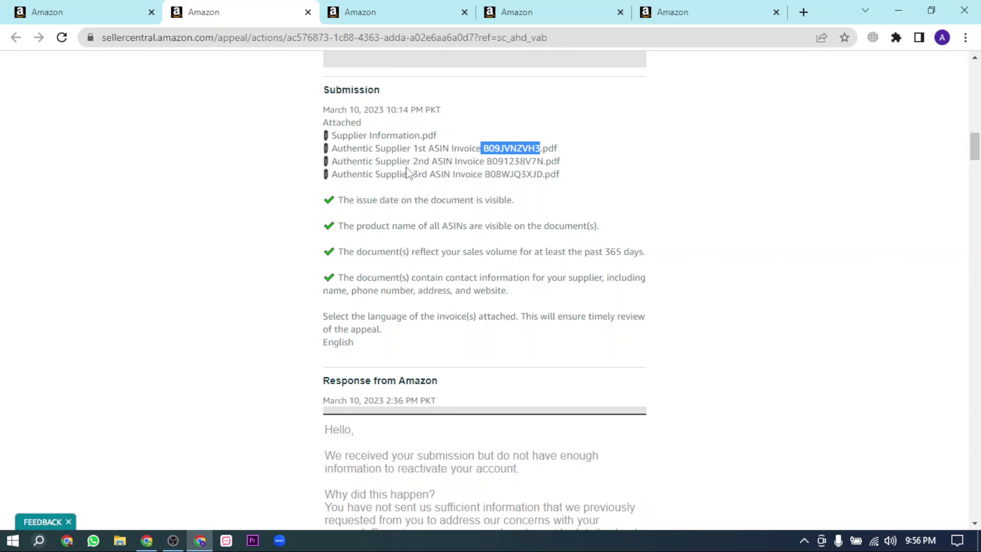
{"action": "left_click_drag", "start_coordinate": [485, 175], "coordinate": [543, 174]}
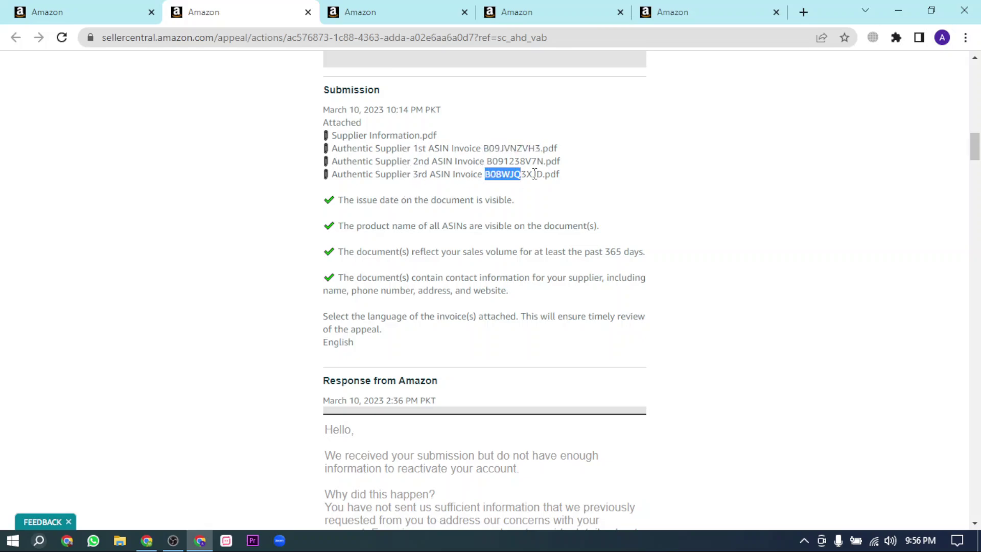
Open Downloads > Client LLC details in File Explorer and view the Invoice 2 Transaction Details image
{"action": "left_click", "coordinate": [120, 540]}
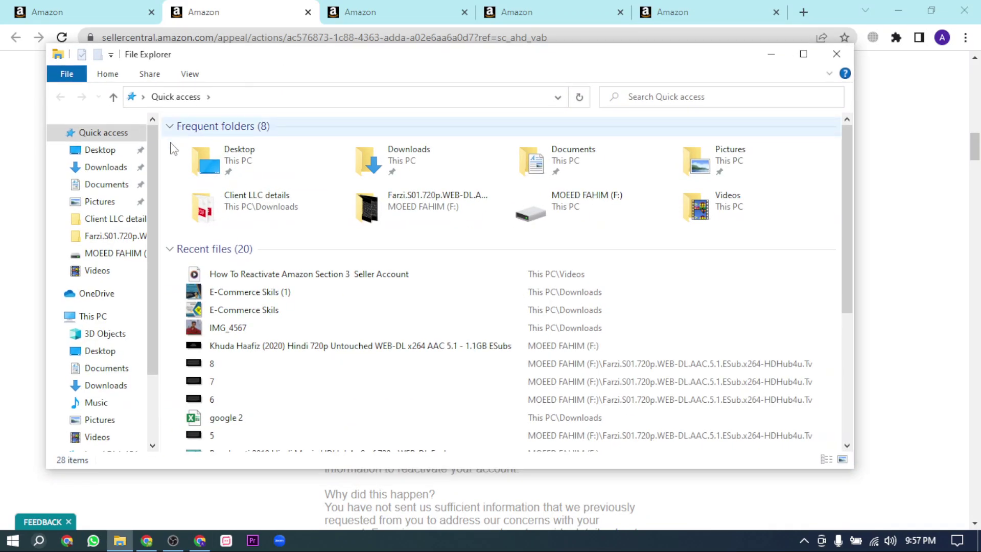
{"action": "double_click", "coordinate": [363, 163]}
{"action": "scroll", "coordinate": [291, 200], "scroll_direction": "down", "scroll_amount": 1}
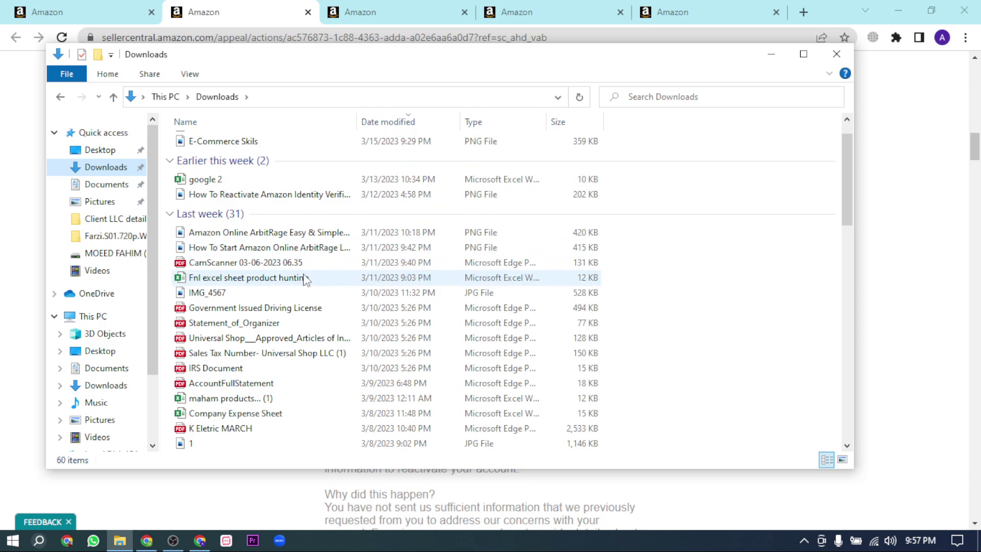
{"action": "scroll", "coordinate": [305, 282], "scroll_direction": "up", "scroll_amount": 1}
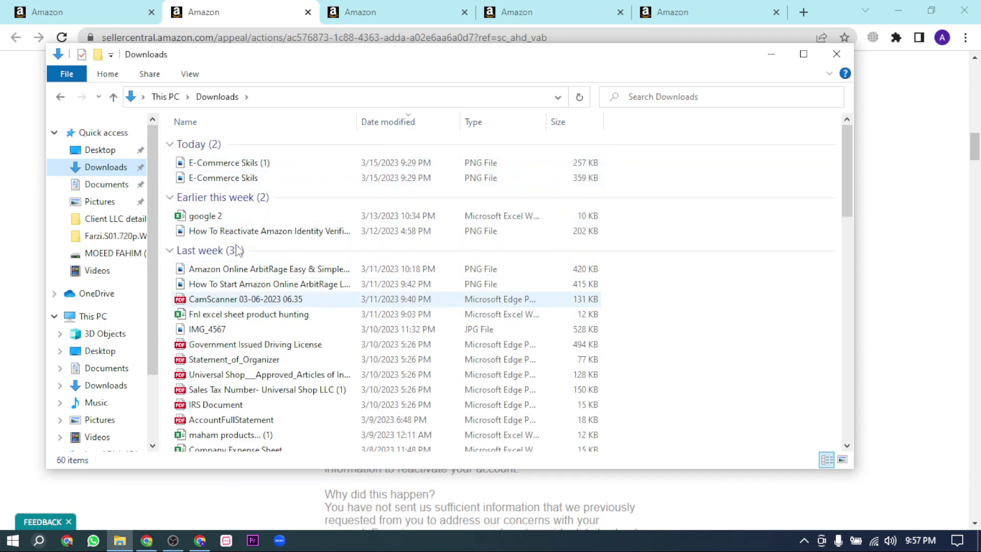
{"action": "left_click", "coordinate": [111, 219]}
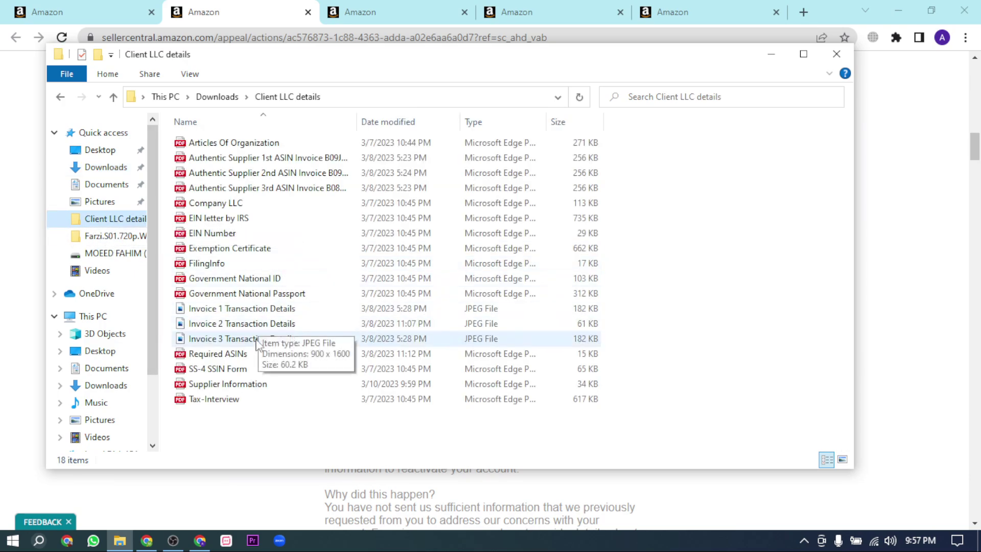
{"action": "double_click", "coordinate": [240, 323]}
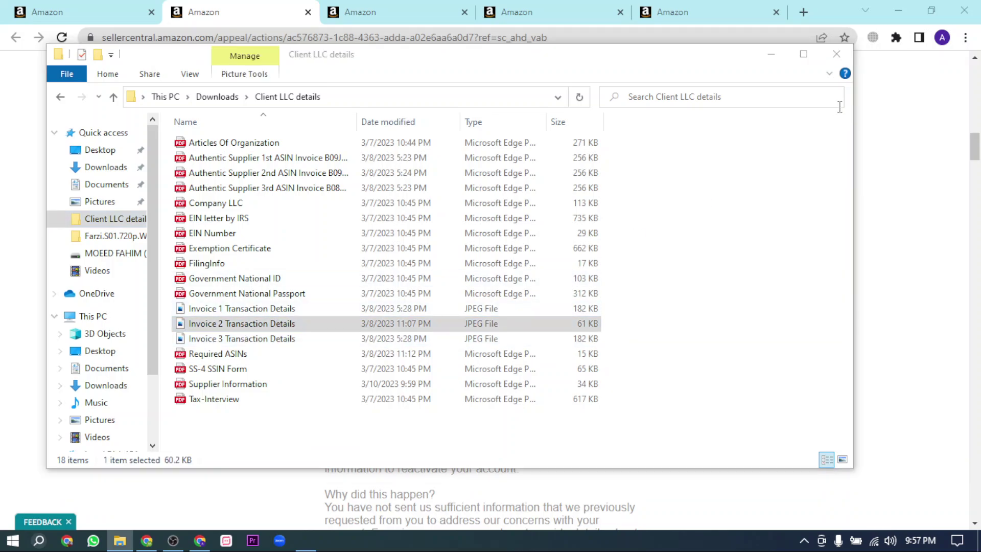
{"action": "key", "text": "alt+Tab"}
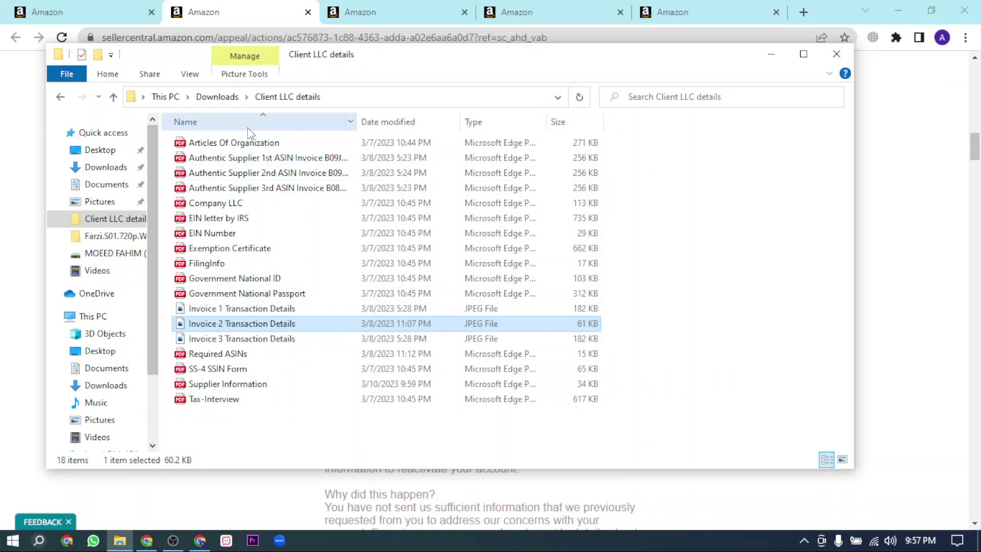
Review the 2nd ASIN supplier invoice PDF, close it, and select the Required ASINs file
{"action": "left_click", "coordinate": [269, 173]}
{"action": "key", "text": "Return"}
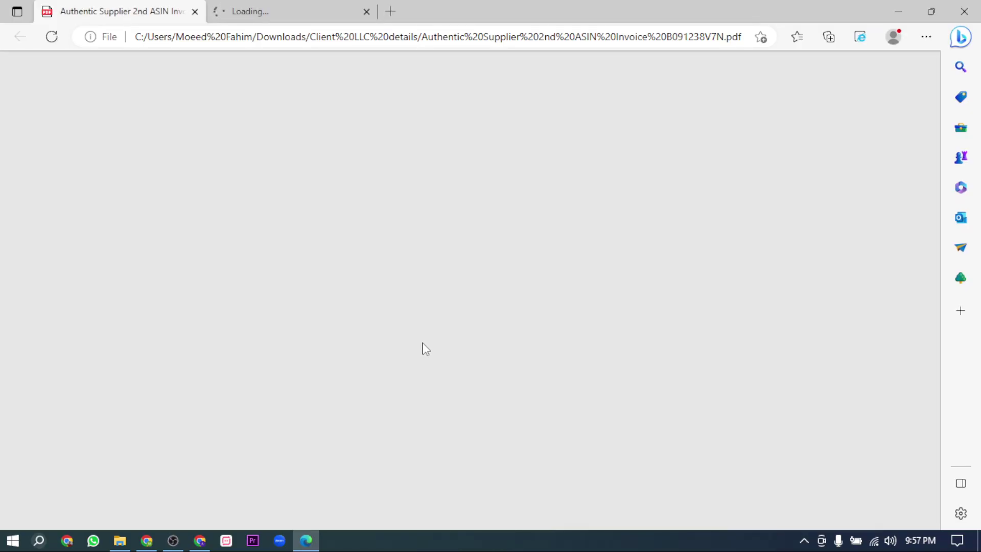
{"action": "scroll", "coordinate": [471, 308], "scroll_direction": "down", "scroll_amount": 7}
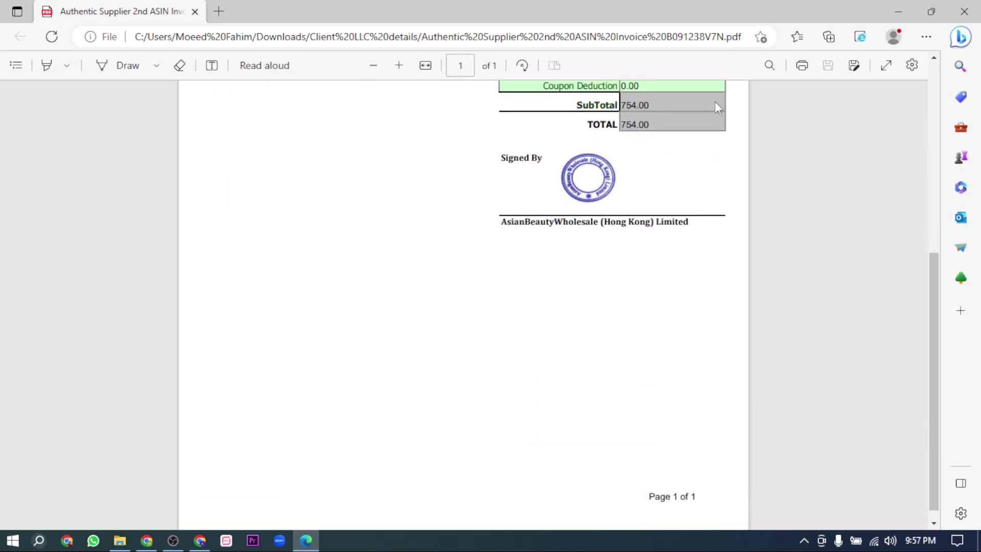
{"action": "scroll", "coordinate": [716, 105], "scroll_direction": "up", "scroll_amount": 5}
{"action": "scroll", "coordinate": [727, 224], "scroll_direction": "up", "scroll_amount": 2}
{"action": "key", "text": "alt+F4"}
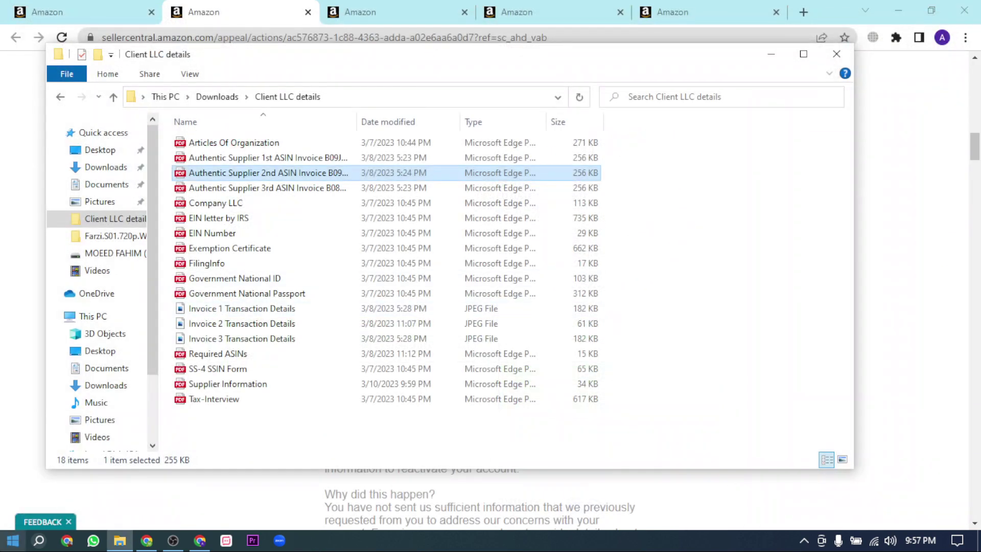
{"action": "left_click", "coordinate": [250, 354]}
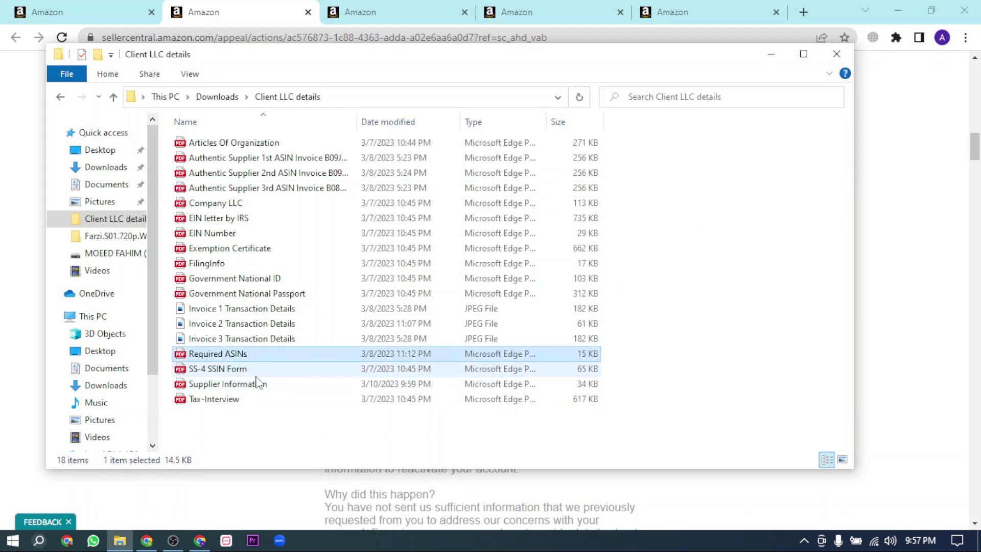
Open Supplier Information.pdf in Edge and read the supplier details and Invoice 1's ASIN row
{"action": "double_click", "coordinate": [259, 384]}
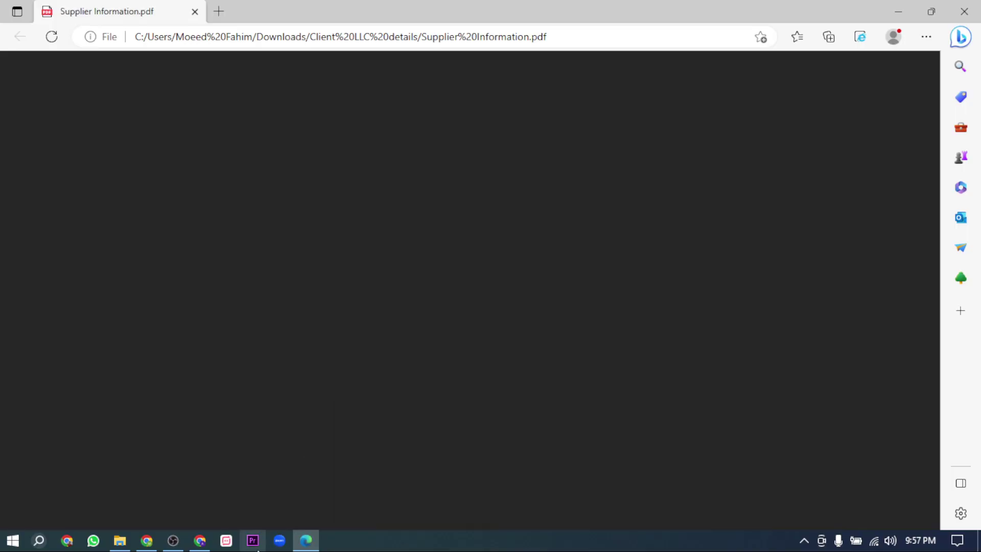
{"action": "scroll", "coordinate": [509, 399], "scroll_direction": "down", "scroll_amount": 2}
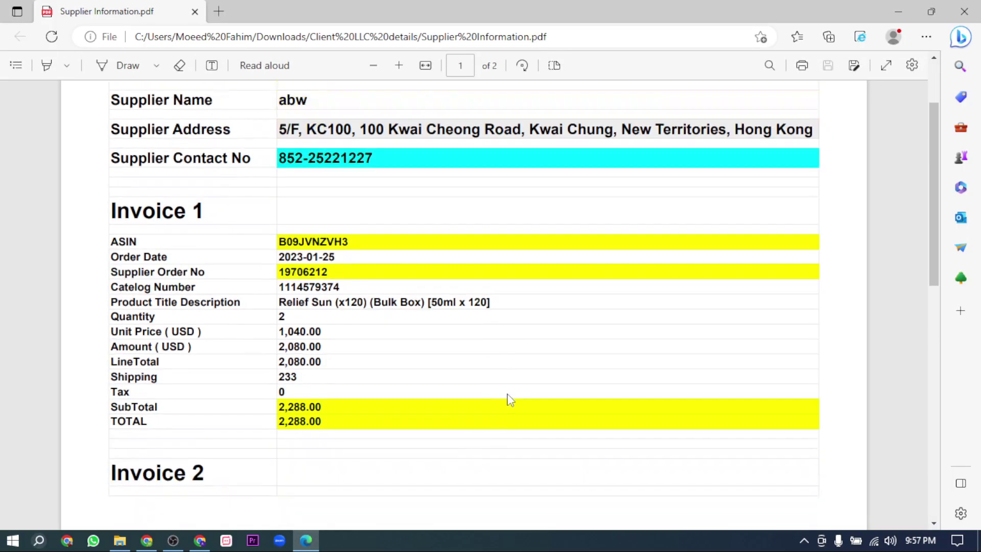
{"action": "scroll", "coordinate": [509, 398], "scroll_direction": "down", "scroll_amount": 1}
{"action": "scroll", "coordinate": [511, 404], "scroll_direction": "up", "scroll_amount": 3}
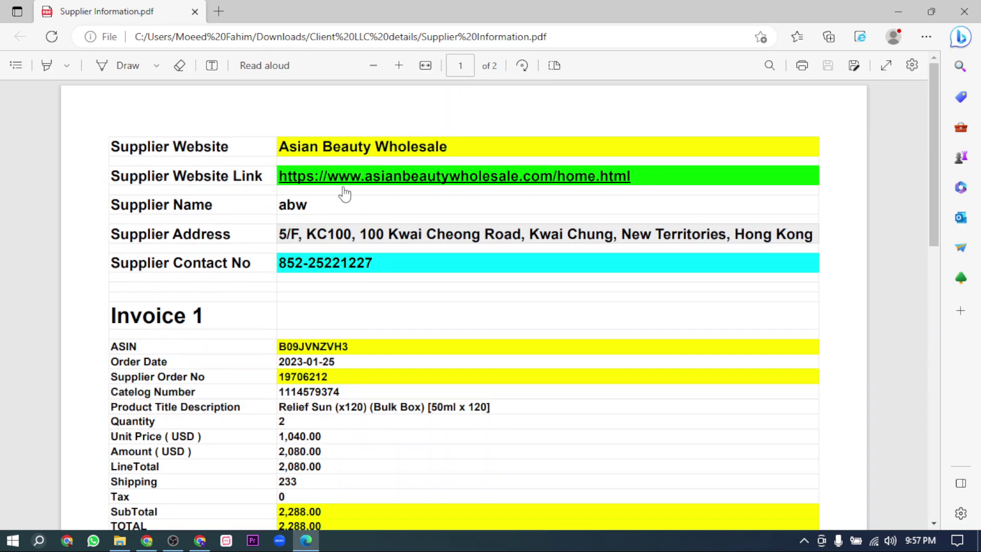
{"action": "scroll", "coordinate": [368, 300], "scroll_direction": "down", "scroll_amount": 3}
{"action": "scroll", "coordinate": [319, 254], "scroll_direction": "down", "scroll_amount": 3}
{"action": "scroll", "coordinate": [319, 254], "scroll_direction": "up", "scroll_amount": 5}
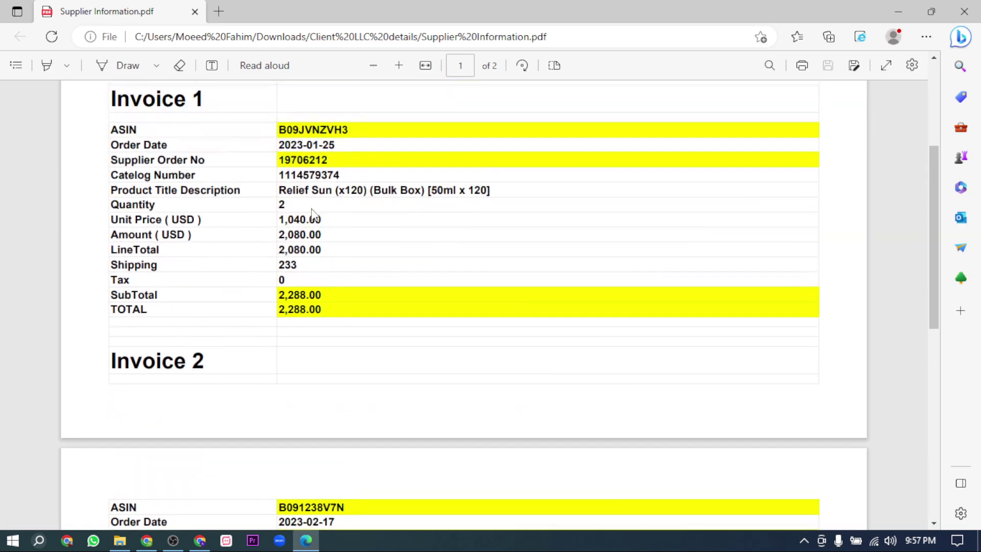
{"action": "triple_click", "coordinate": [309, 132]}
{"action": "scroll", "coordinate": [307, 256], "scroll_direction": "down", "scroll_amount": 2}
{"action": "scroll", "coordinate": [285, 289], "scroll_direction": "down", "scroll_amount": 3}
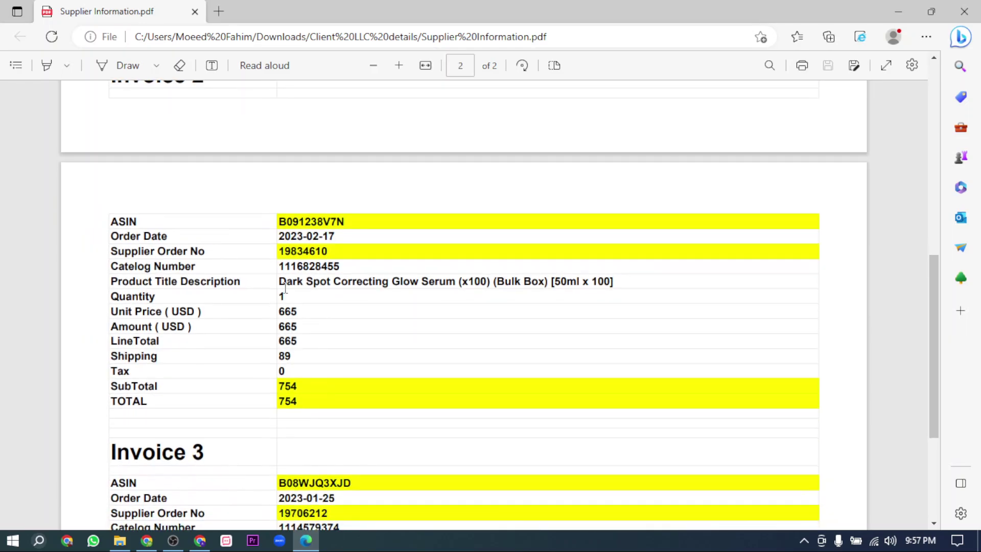
{"action": "scroll", "coordinate": [285, 289], "scroll_direction": "up", "scroll_amount": 4}
{"action": "scroll", "coordinate": [307, 485], "scroll_direction": "up", "scroll_amount": 2}
{"action": "scroll", "coordinate": [339, 396], "scroll_direction": "down", "scroll_amount": 2}
{"action": "scroll", "coordinate": [343, 420], "scroll_direction": "down", "scroll_amount": 8}
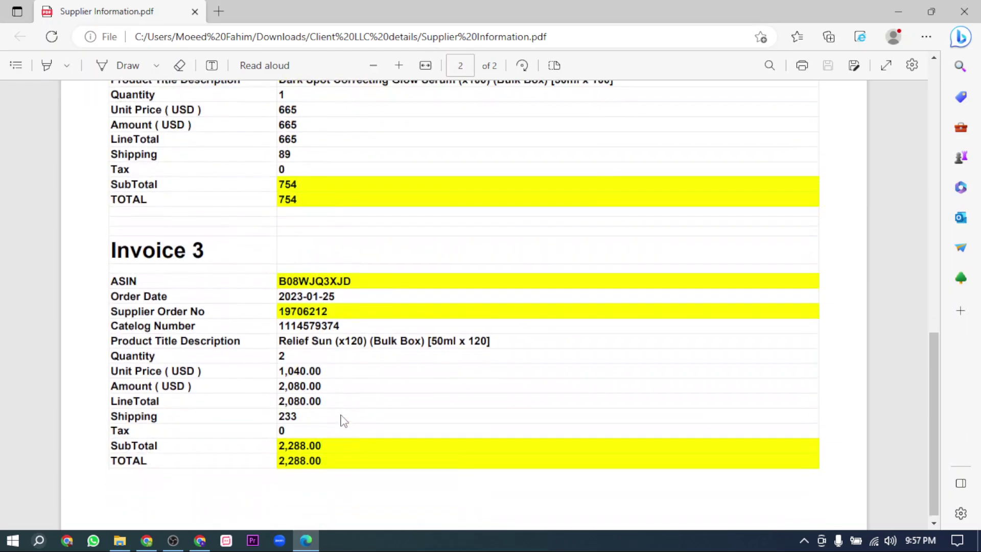
Inspect Invoice 3 (ASIN B08WJQ3XJD, Order Date through TOTAL), ending back at the supplier details
{"action": "double_click", "coordinate": [280, 276]}
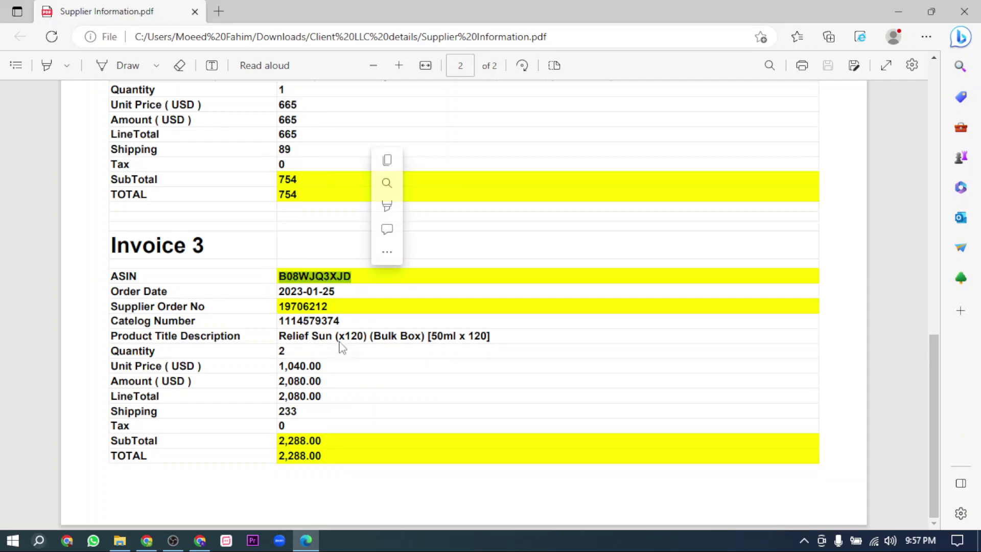
{"action": "left_click_drag", "start_coordinate": [281, 351], "coordinate": [389, 474]}
{"action": "scroll", "coordinate": [399, 368], "scroll_direction": "up", "scroll_amount": 1}
{"action": "scroll", "coordinate": [395, 372], "scroll_direction": "down", "scroll_amount": 5}
{"action": "scroll", "coordinate": [396, 372], "scroll_direction": "up", "scroll_amount": 1}
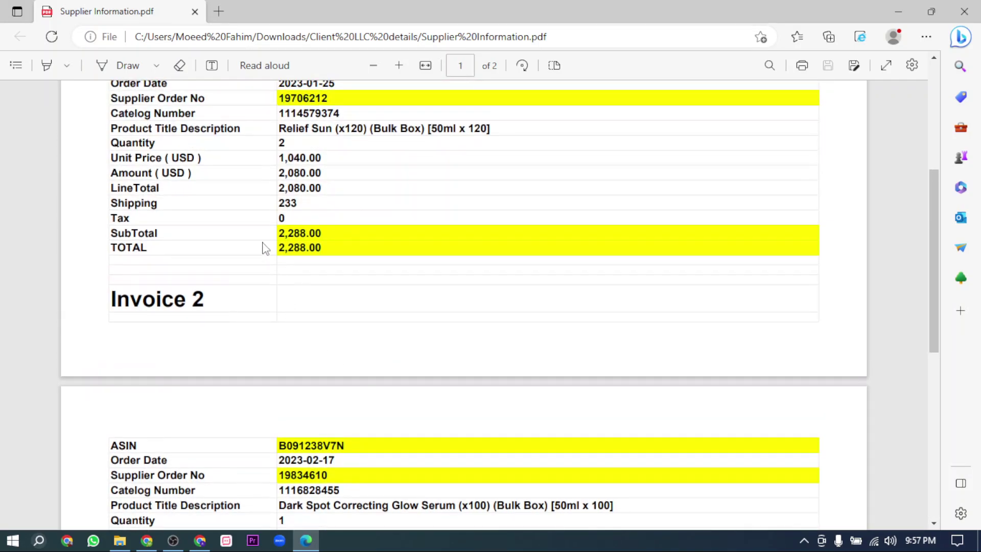
{"action": "scroll", "coordinate": [364, 351], "scroll_direction": "up", "scroll_amount": 5}
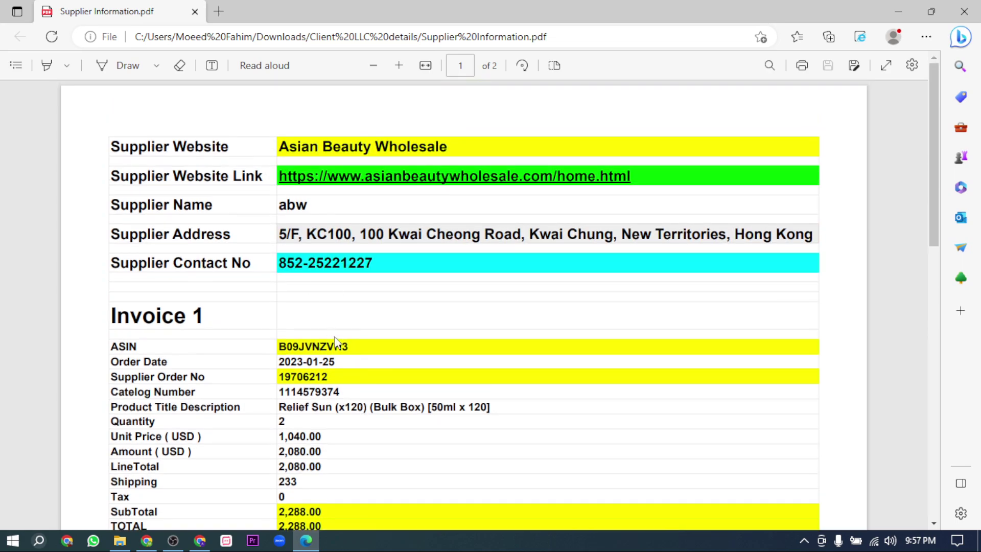
{"action": "scroll", "coordinate": [340, 352], "scroll_direction": "down", "scroll_amount": 2}
{"action": "scroll", "coordinate": [340, 362], "scroll_direction": "down", "scroll_amount": 4}
{"action": "scroll", "coordinate": [332, 360], "scroll_direction": "down", "scroll_amount": 6}
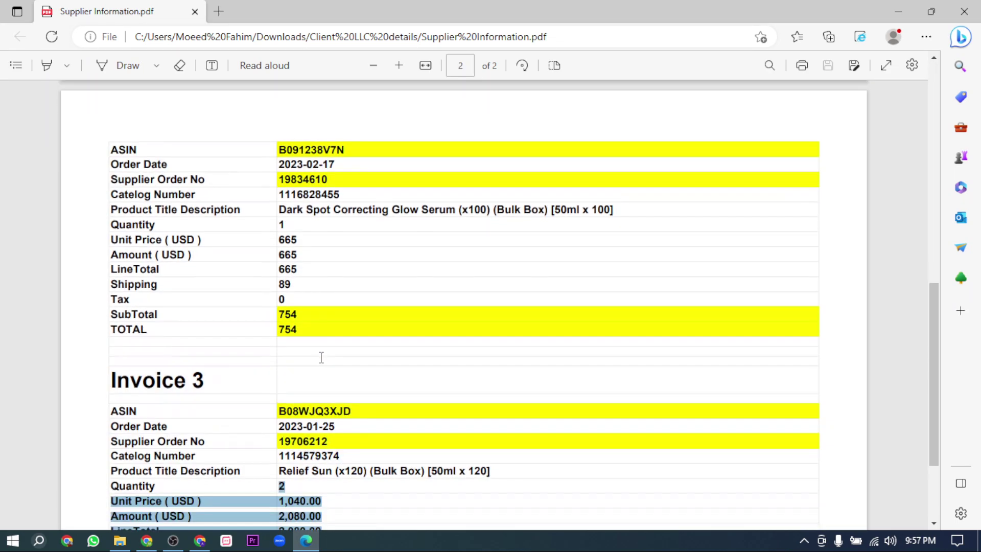
{"action": "scroll", "coordinate": [321, 356], "scroll_direction": "down", "scroll_amount": 3}
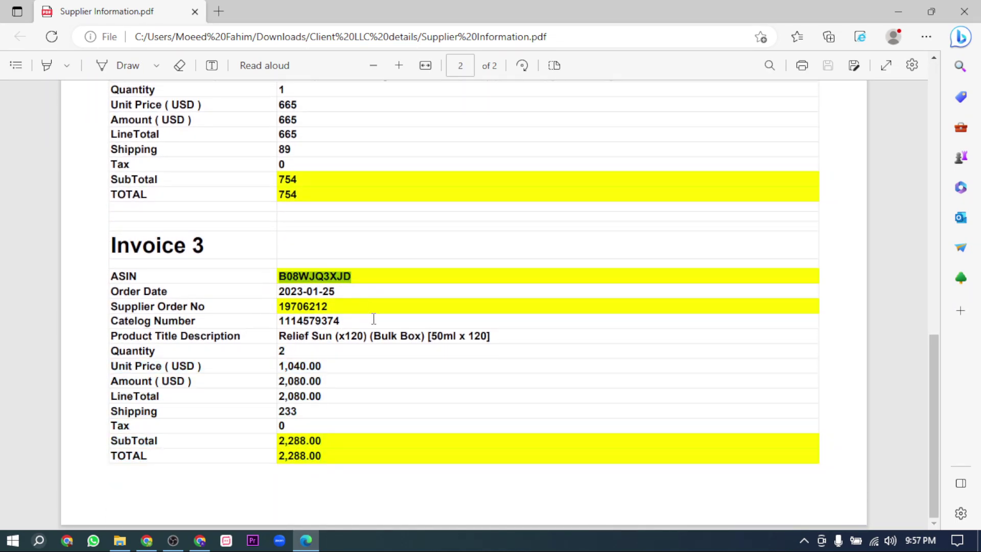
{"action": "left_click_drag", "start_coordinate": [266, 292], "coordinate": [406, 446]}
{"action": "left_click", "coordinate": [376, 429]}
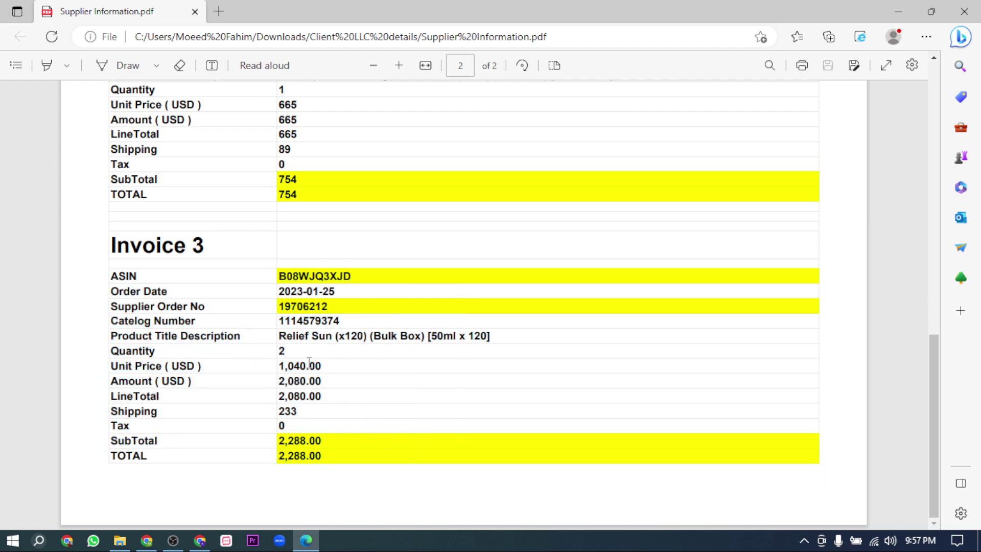
{"action": "scroll", "coordinate": [296, 276], "scroll_direction": "up", "scroll_amount": 5}
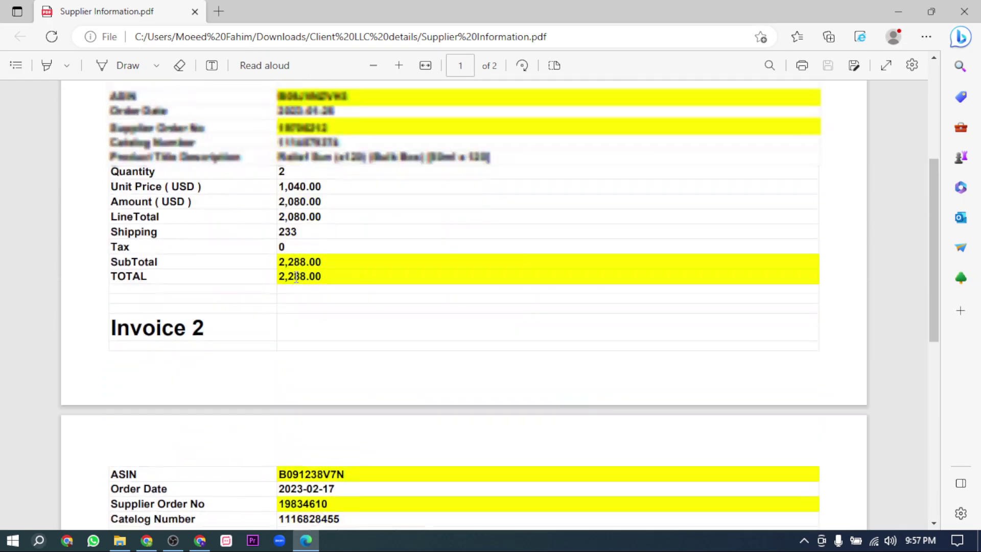
{"action": "scroll", "coordinate": [298, 280], "scroll_direction": "up", "scroll_amount": 5}
{"action": "scroll", "coordinate": [299, 282], "scroll_direction": "down", "scroll_amount": 2}
{"action": "scroll", "coordinate": [297, 316], "scroll_direction": "down", "scroll_amount": 2}
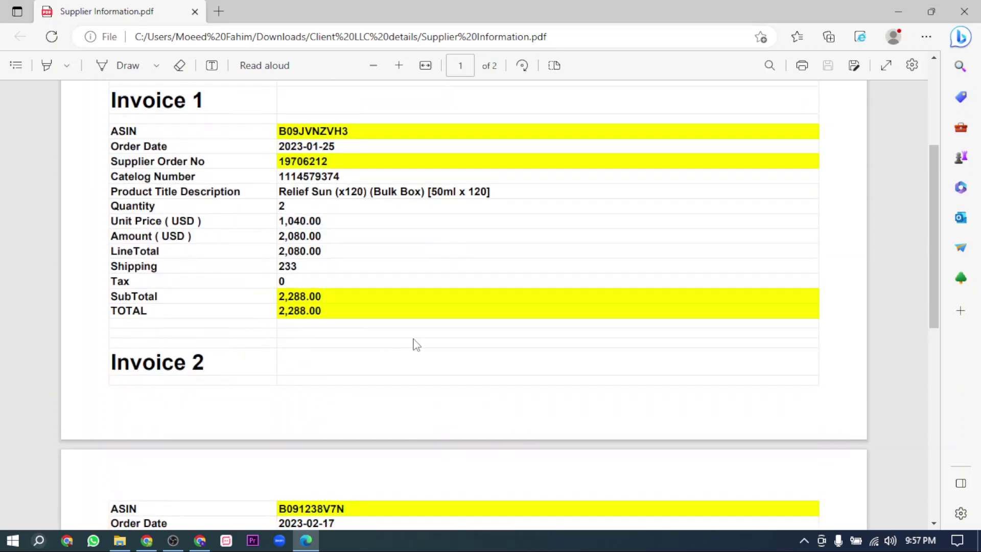
{"action": "scroll", "coordinate": [295, 337], "scroll_direction": "down", "scroll_amount": 3}
{"action": "scroll", "coordinate": [295, 353], "scroll_direction": "down", "scroll_amount": 4}
{"action": "scroll", "coordinate": [294, 352], "scroll_direction": "up", "scroll_amount": 4}
{"action": "scroll", "coordinate": [294, 332], "scroll_direction": "up", "scroll_amount": 5}
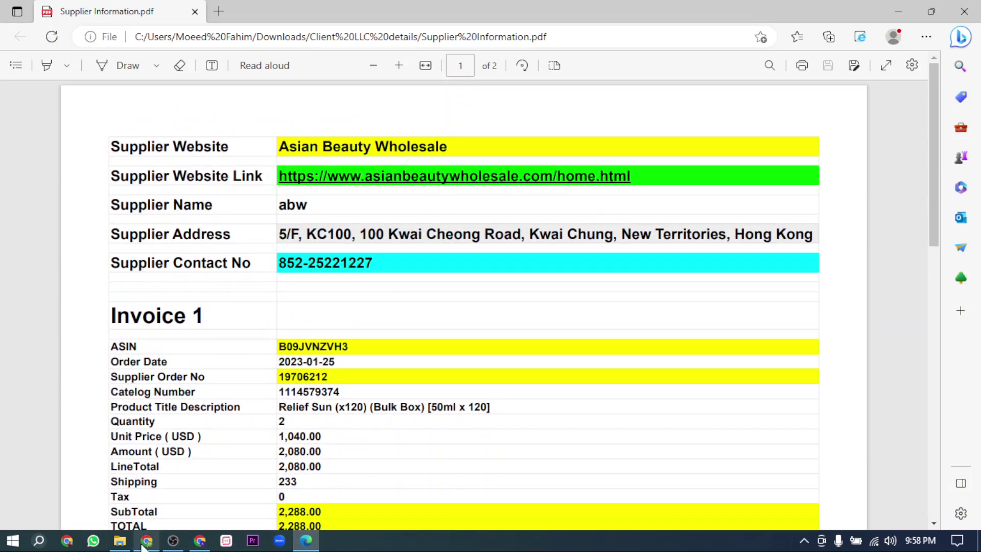
Launch Google Sheets from the apps grid in a new Chrome tab, then bring back the Client LLC details folder
{"action": "left_click", "coordinate": [200, 541]}
{"action": "left_click", "coordinate": [804, 12]}
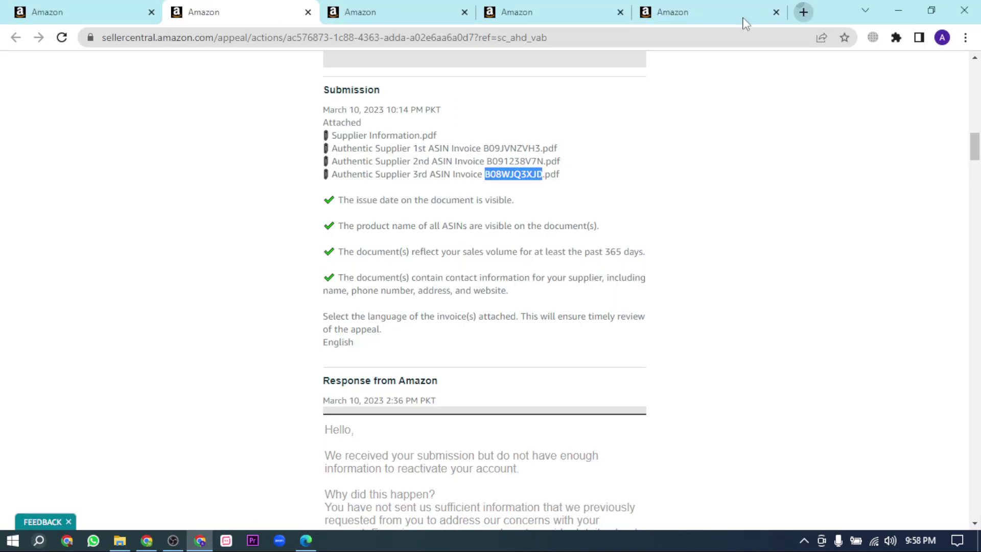
{"action": "left_click", "coordinate": [920, 99]}
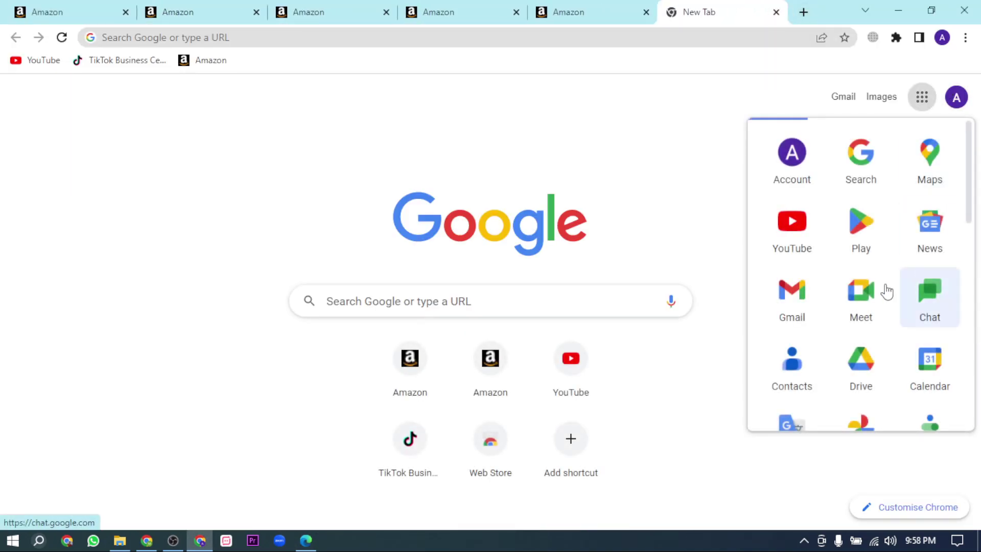
{"action": "scroll", "coordinate": [890, 286], "scroll_direction": "down", "scroll_amount": 3}
{"action": "scroll", "coordinate": [904, 220], "scroll_direction": "down", "scroll_amount": 4}
{"action": "left_click", "coordinate": [898, 234]}
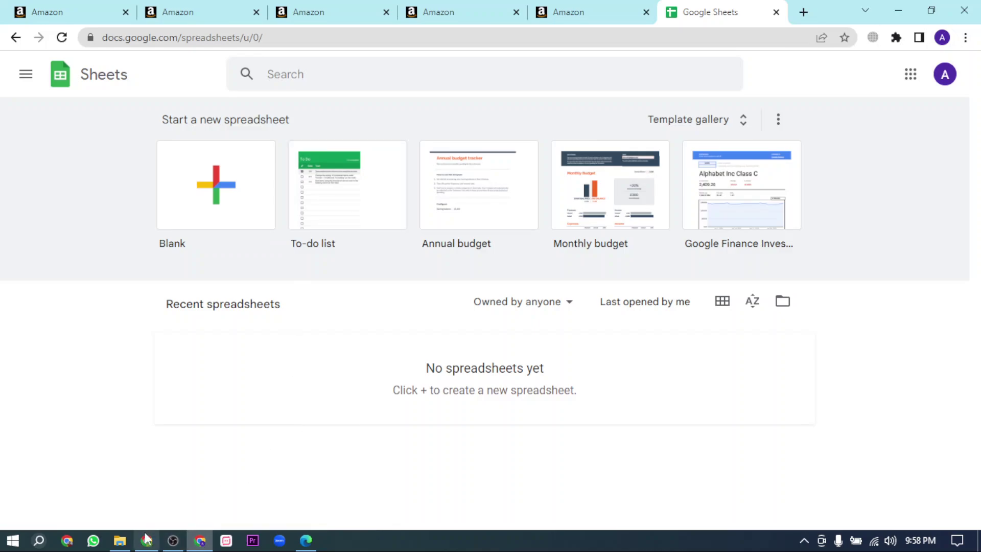
{"action": "left_click", "coordinate": [119, 541]}
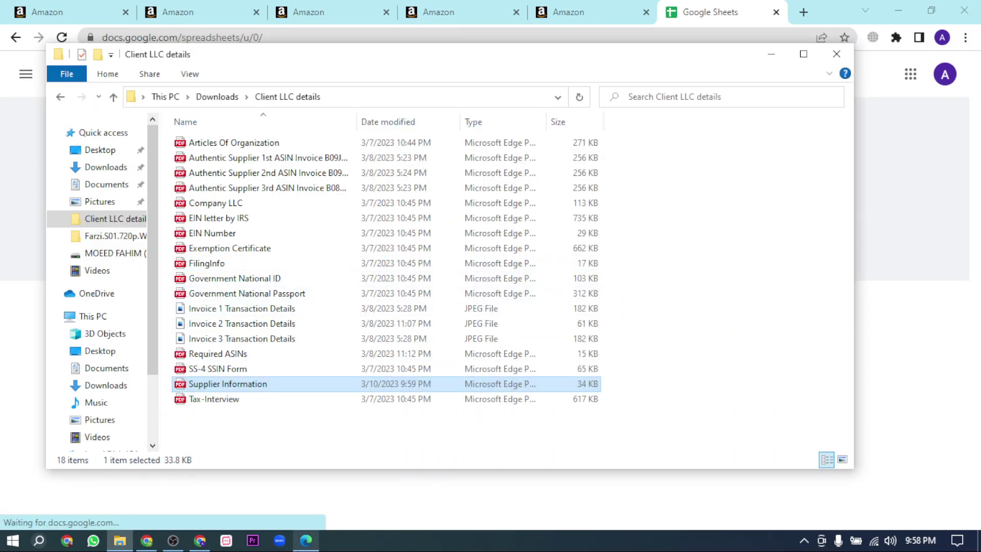
Recheck Invoice 1's rows and Invoice 3's ASIN B08WJQ3XJD and totals, then close Supplier Information.pdf
{"action": "key", "text": "Return"}
{"action": "scroll", "coordinate": [259, 291], "scroll_direction": "down", "scroll_amount": 3}
{"action": "scroll", "coordinate": [270, 234], "scroll_direction": "down", "scroll_amount": 2}
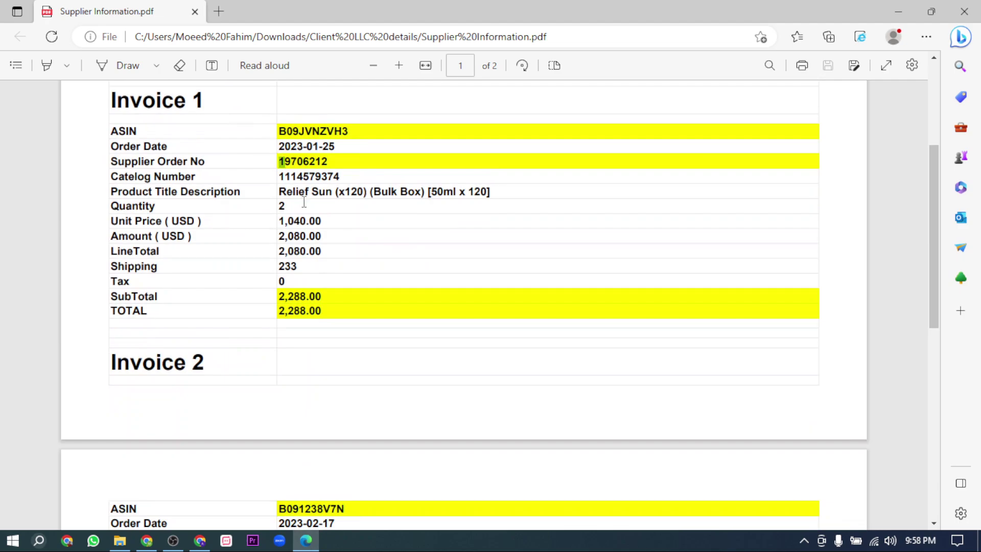
{"action": "left_click_drag", "start_coordinate": [304, 202], "coordinate": [404, 302]}
{"action": "left_click", "coordinate": [323, 271]}
{"action": "scroll", "coordinate": [246, 465], "scroll_direction": "down", "scroll_amount": 4}
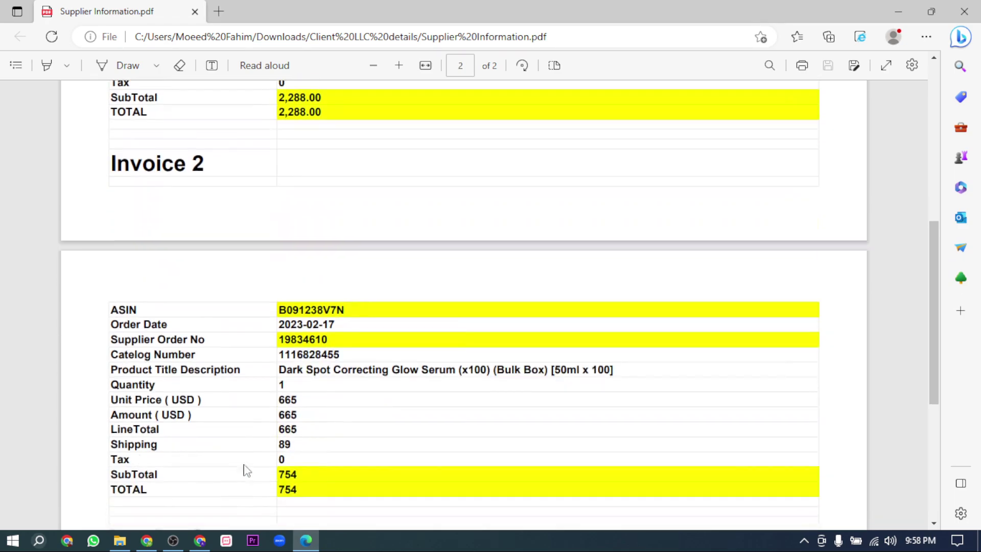
{"action": "scroll", "coordinate": [245, 465], "scroll_direction": "down", "scroll_amount": 6}
{"action": "left_click_drag", "start_coordinate": [278, 276], "coordinate": [411, 290]}
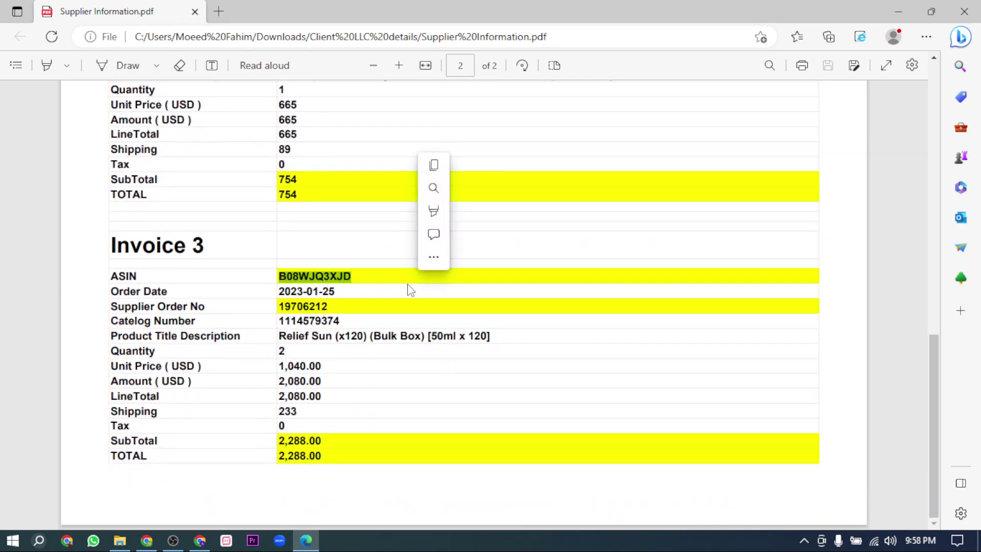
{"action": "left_click", "coordinate": [282, 290]}
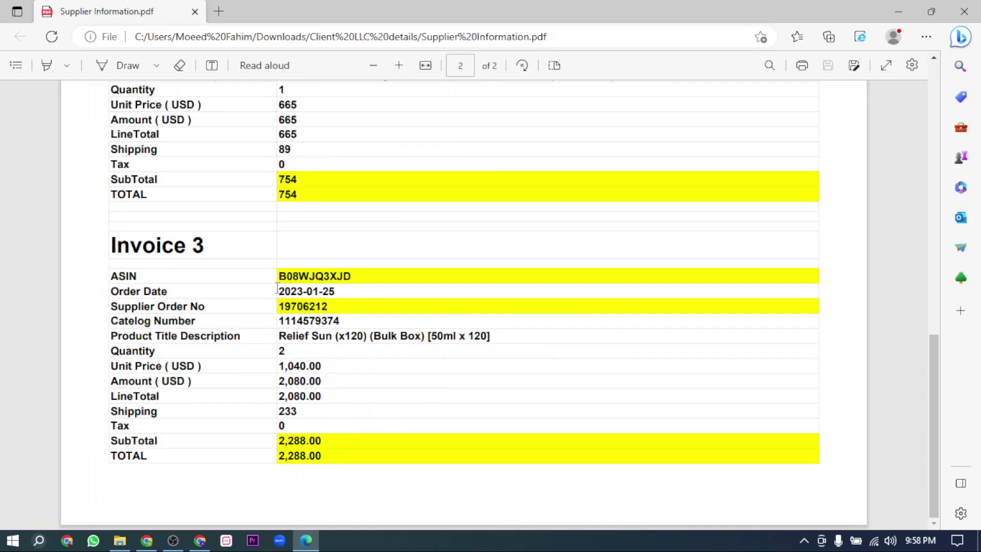
{"action": "left_click_drag", "start_coordinate": [277, 288], "coordinate": [399, 458]}
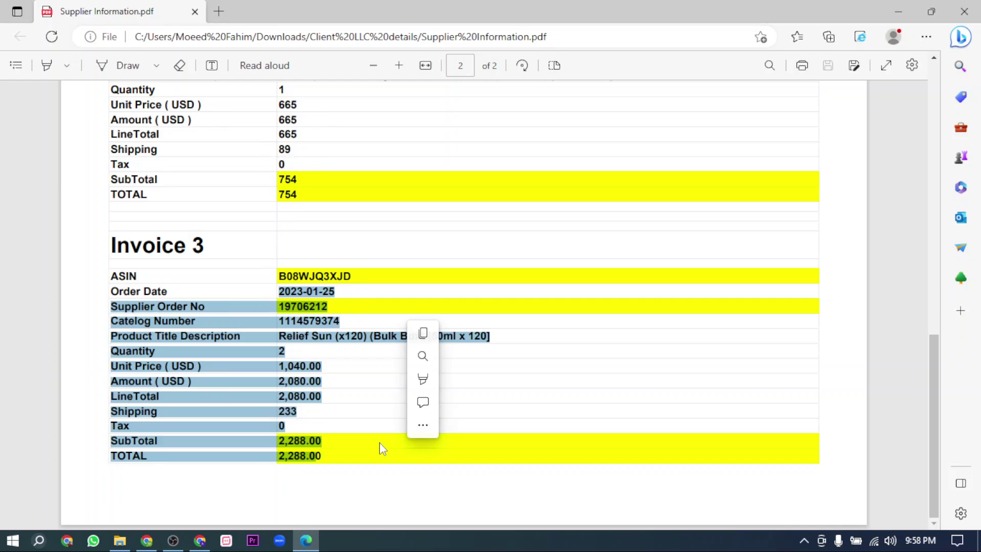
{"action": "scroll", "coordinate": [378, 439], "scroll_direction": "up", "scroll_amount": 4}
{"action": "scroll", "coordinate": [378, 440], "scroll_direction": "up", "scroll_amount": 3}
{"action": "scroll", "coordinate": [409, 442], "scroll_direction": "up", "scroll_amount": 5}
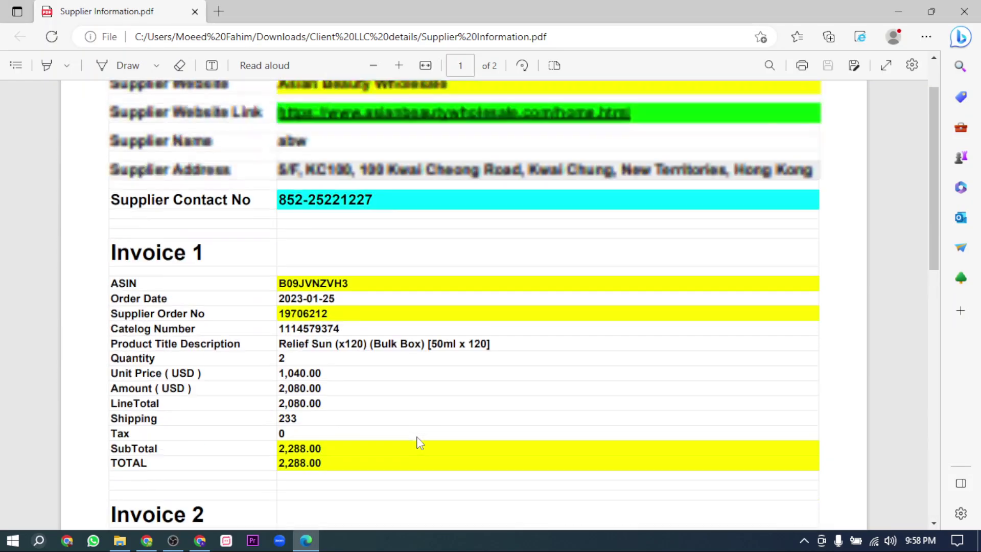
{"action": "left_click", "coordinate": [965, 11]}
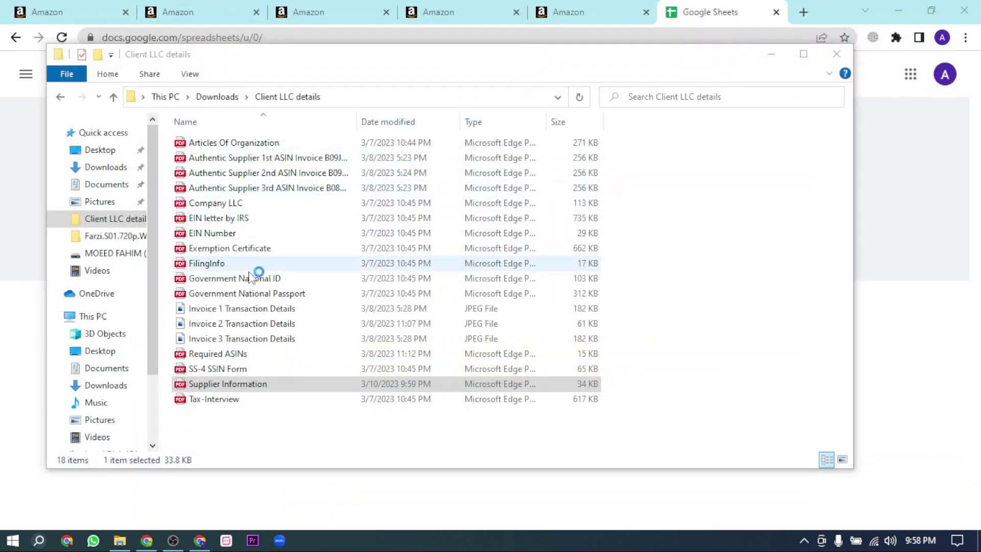
Review the 2nd ASIN invoice for B091238V7N, then close it and the Client LLC details folder
{"action": "double_click", "coordinate": [251, 173]}
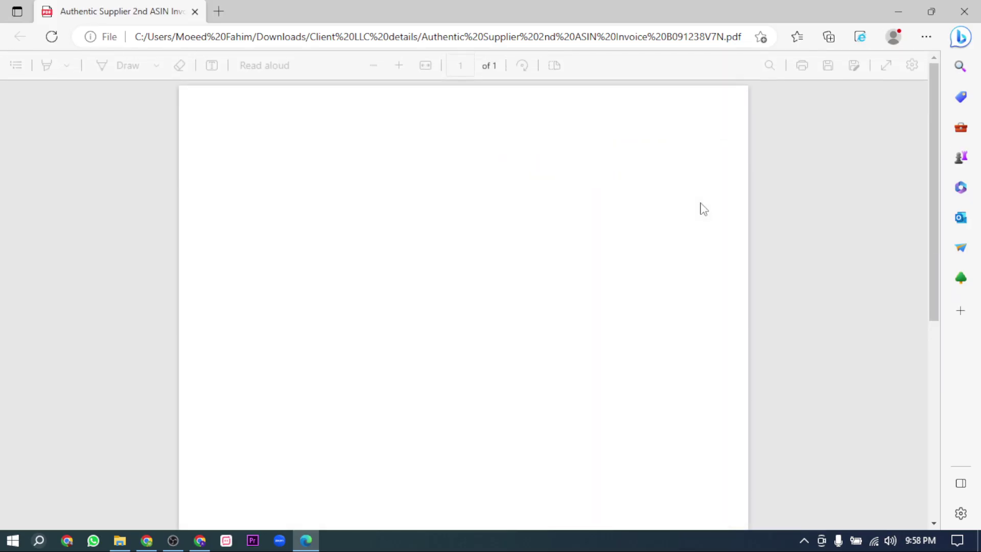
{"action": "scroll", "coordinate": [595, 200], "scroll_direction": "up", "scroll_amount": 7}
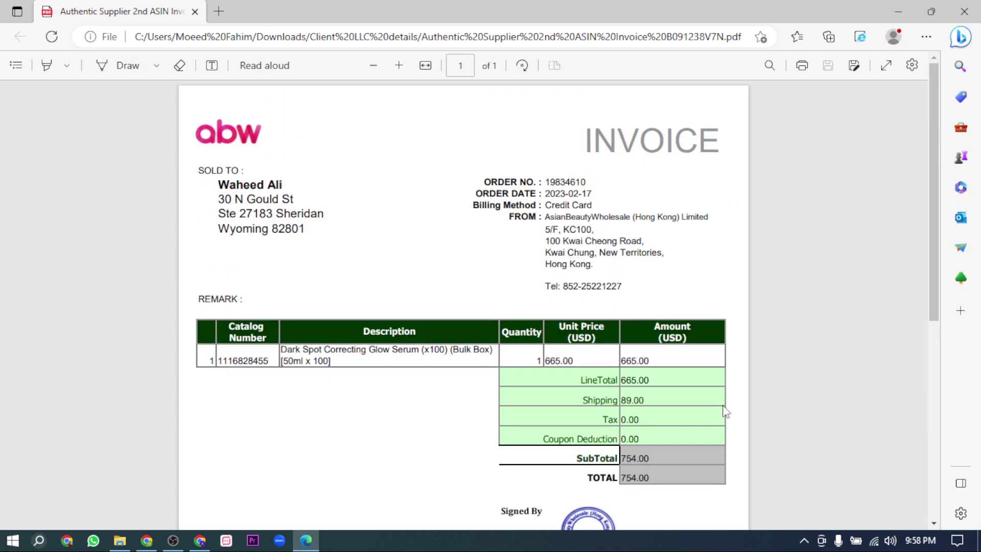
{"action": "left_click_drag", "start_coordinate": [547, 203], "coordinate": [463, 432]}
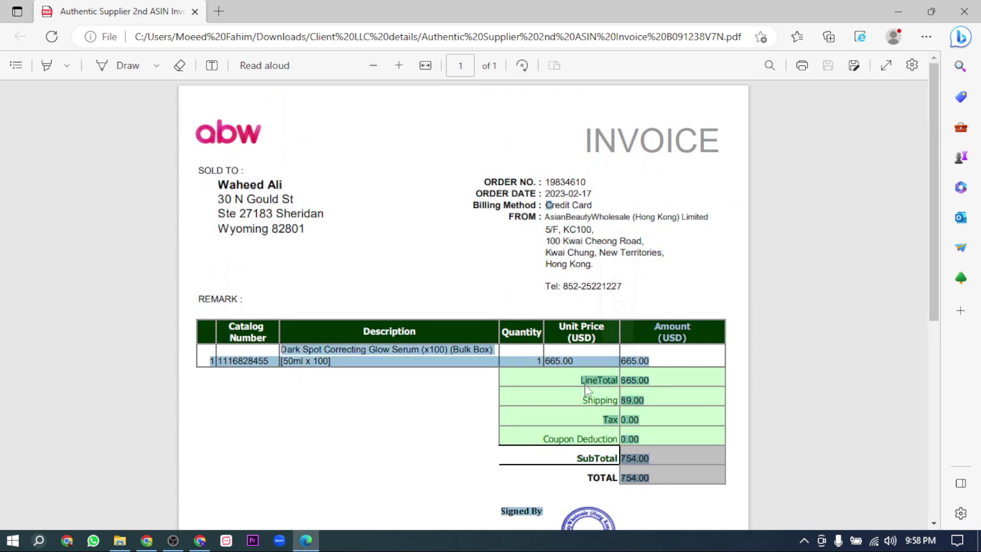
{"action": "left_click", "coordinate": [462, 431]}
{"action": "scroll", "coordinate": [612, 368], "scroll_direction": "down", "scroll_amount": 5}
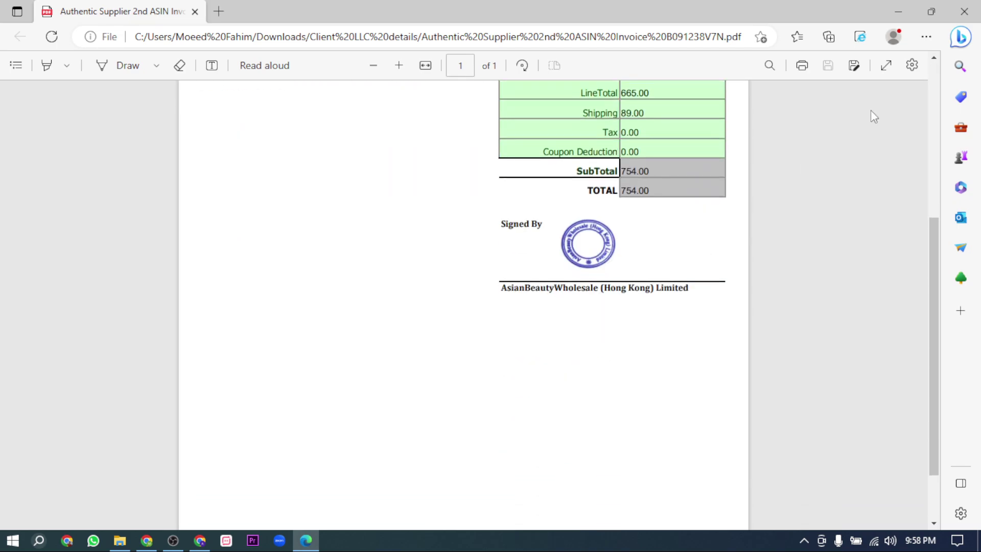
{"action": "key", "text": "alt+F4"}
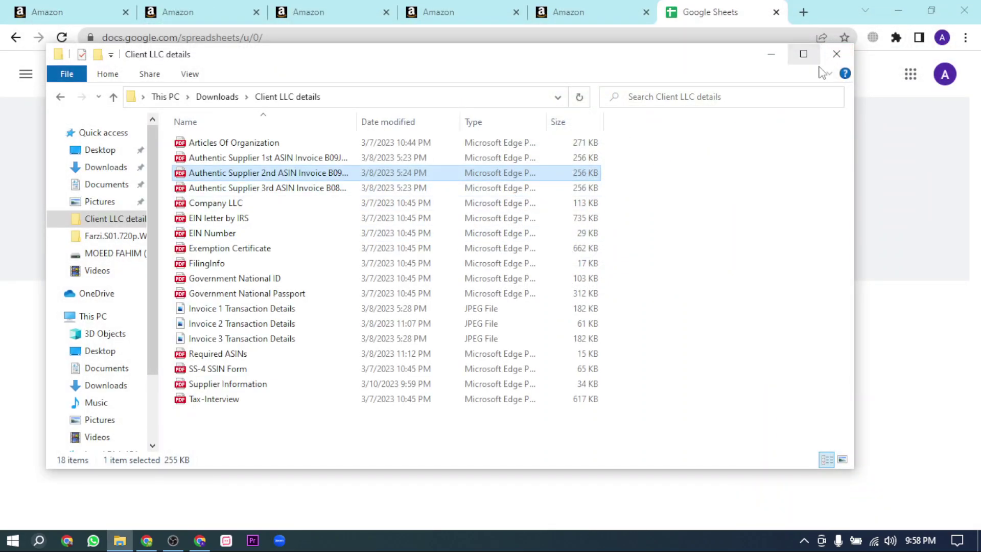
{"action": "left_click", "coordinate": [837, 53]}
{"action": "left_click", "coordinate": [460, 11]}
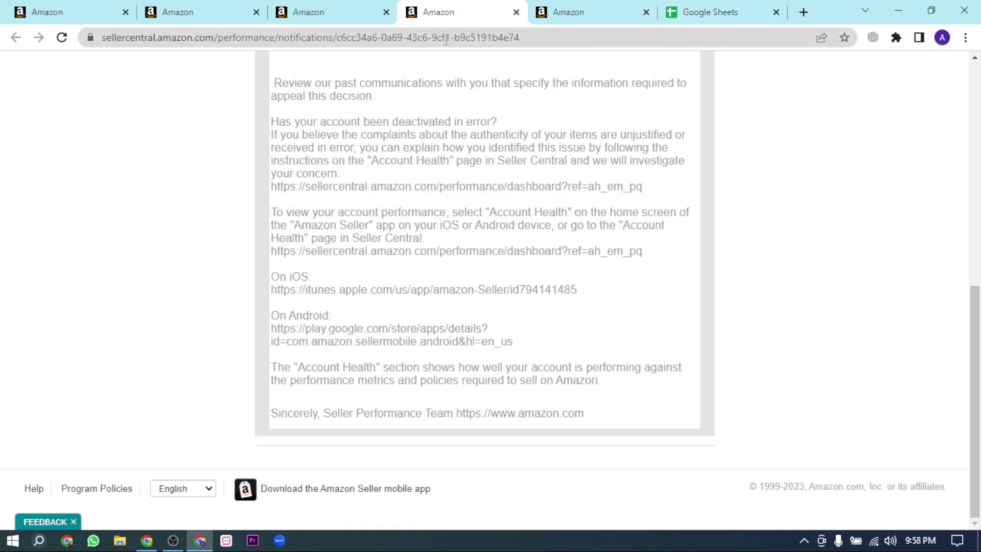
{"action": "left_click", "coordinate": [201, 10]}
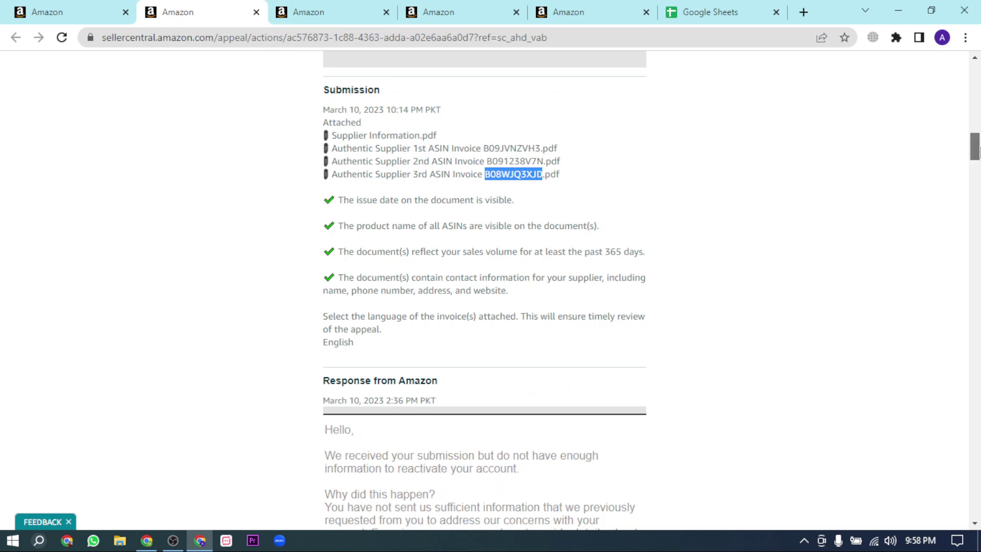
{"action": "left_click", "coordinate": [561, 192]}
{"action": "scroll", "coordinate": [487, 238], "scroll_direction": "down", "scroll_amount": 1}
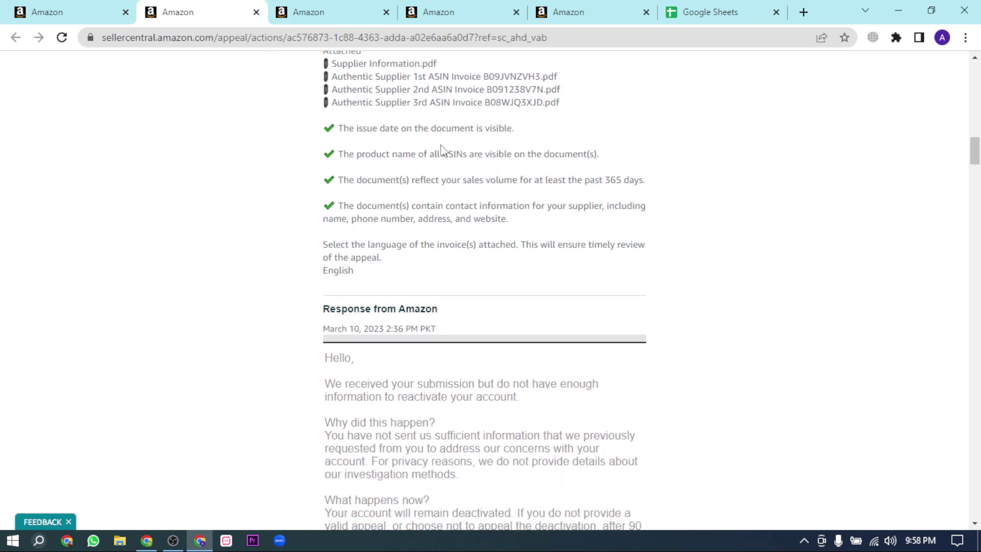
{"action": "left_click_drag", "start_coordinate": [473, 87], "coordinate": [593, 109]}
{"action": "left_click", "coordinate": [532, 108]}
{"action": "scroll", "coordinate": [422, 125], "scroll_direction": "up", "scroll_amount": 1}
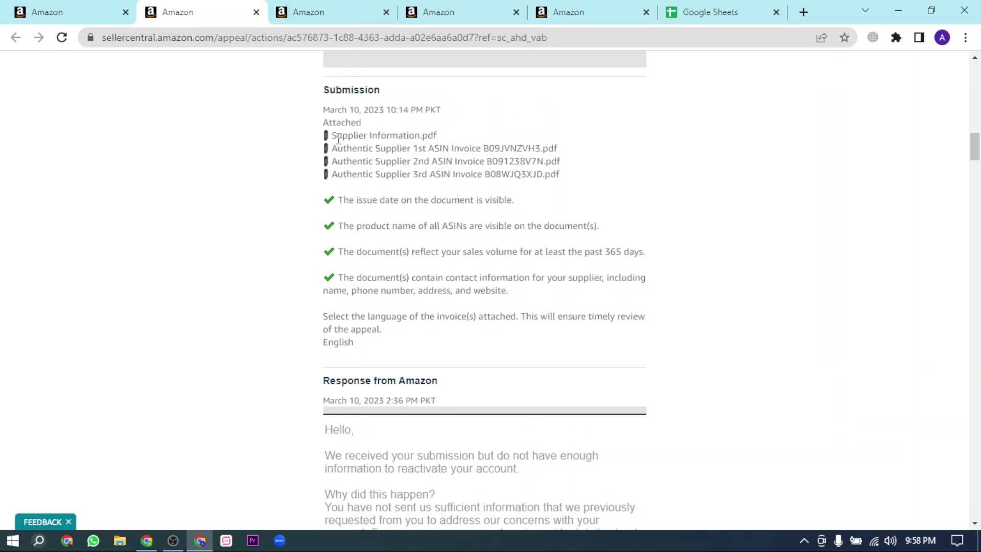
{"action": "left_click_drag", "start_coordinate": [338, 138], "coordinate": [454, 142]}
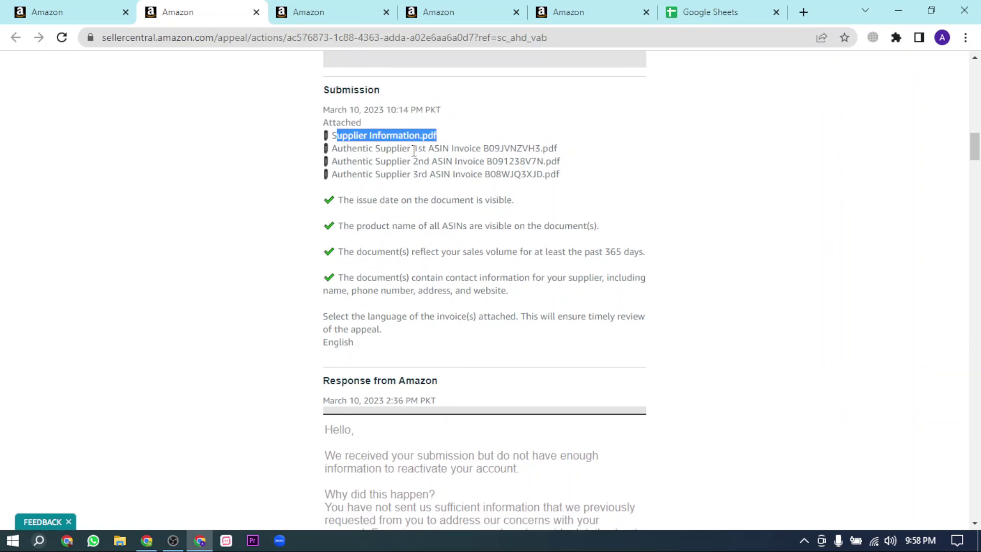
{"action": "scroll", "coordinate": [568, 250], "scroll_direction": "up", "scroll_amount": 3}
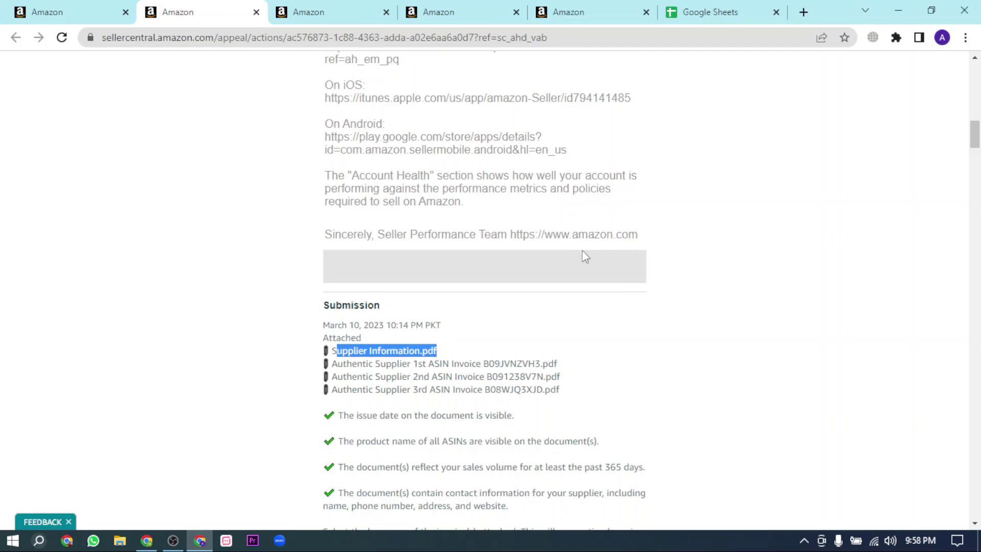
{"action": "scroll", "coordinate": [583, 256], "scroll_direction": "up", "scroll_amount": 1}
{"action": "scroll", "coordinate": [384, 179], "scroll_direction": "up", "scroll_amount": 1}
{"action": "scroll", "coordinate": [395, 179], "scroll_direction": "up", "scroll_amount": 3}
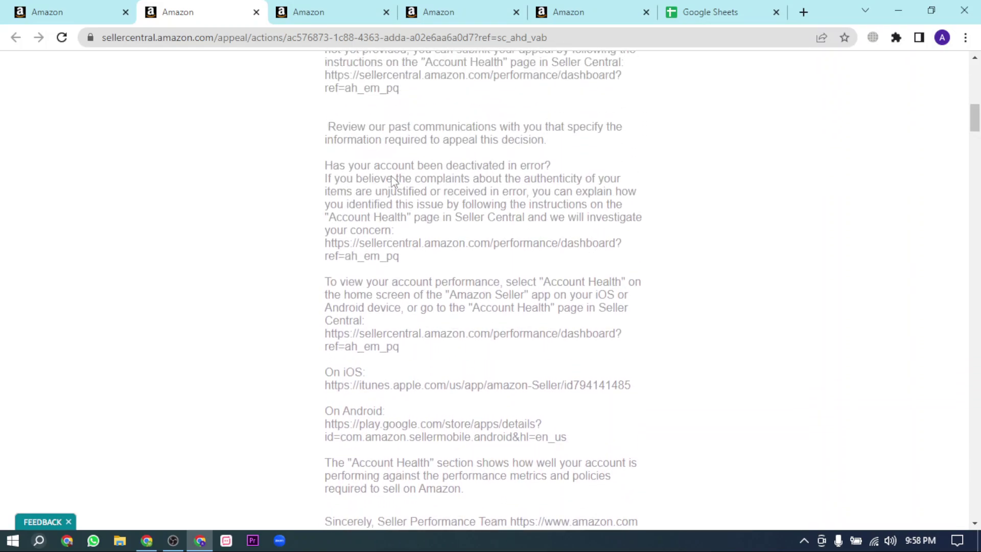
{"action": "scroll", "coordinate": [394, 175], "scroll_direction": "up", "scroll_amount": 1}
{"action": "scroll", "coordinate": [608, 187], "scroll_direction": "up", "scroll_amount": 1}
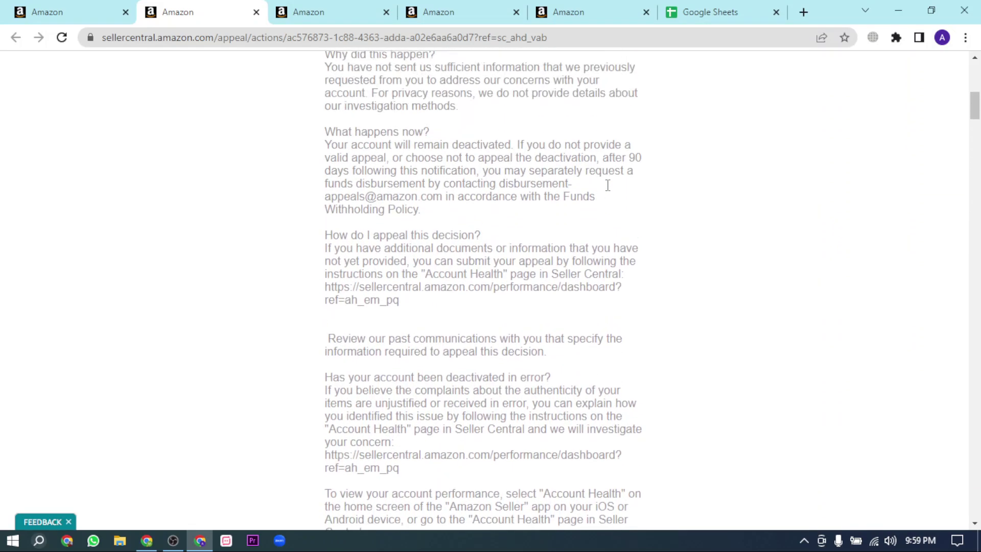
{"action": "scroll", "coordinate": [573, 185], "scroll_direction": "up", "scroll_amount": 4}
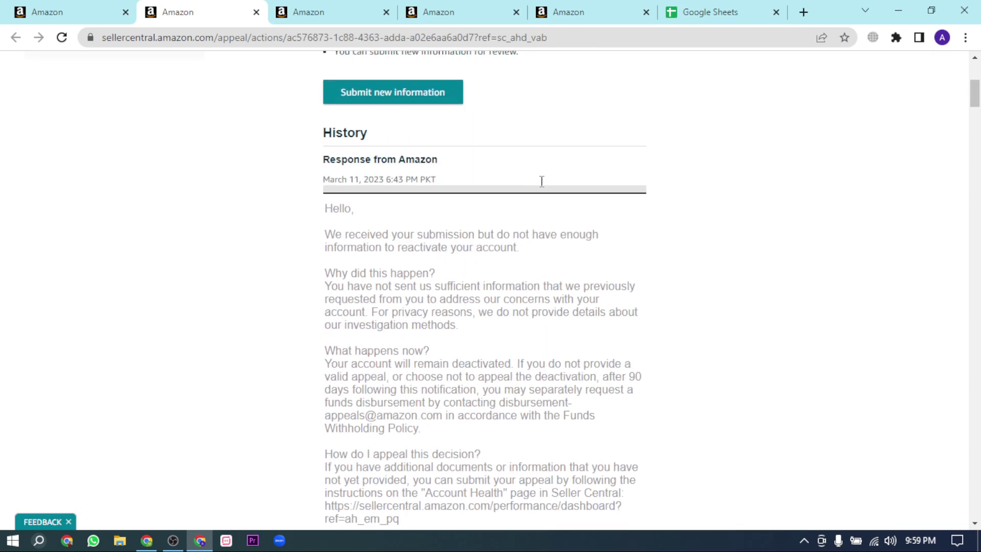
{"action": "left_click_drag", "start_coordinate": [976, 102], "coordinate": [976, 97]}
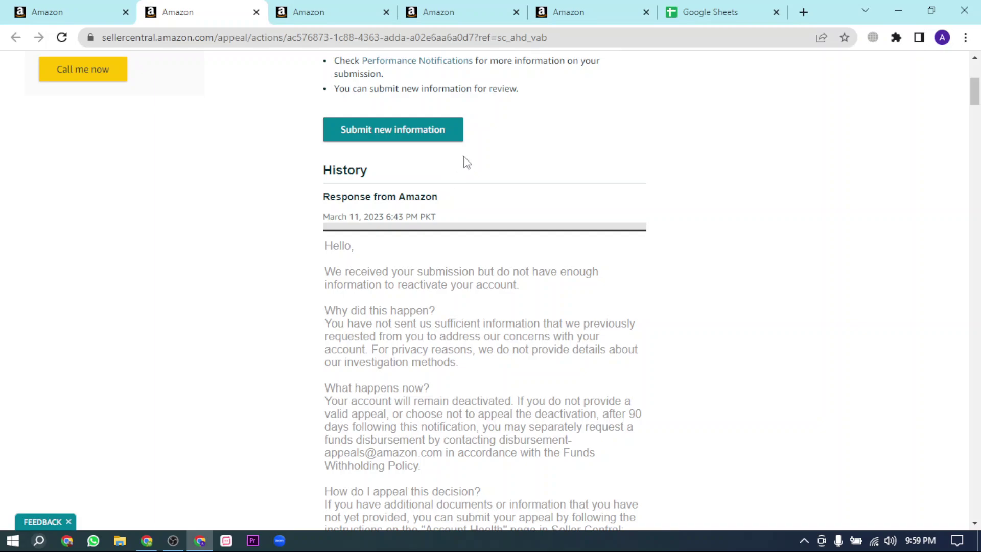
{"action": "scroll", "coordinate": [466, 163], "scroll_direction": "down", "scroll_amount": 4}
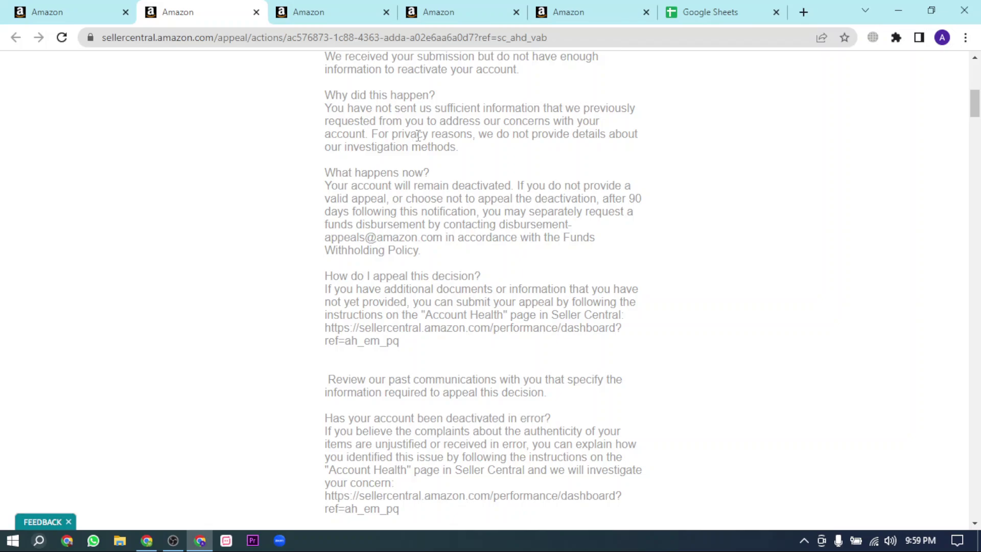
{"action": "scroll", "coordinate": [419, 135], "scroll_direction": "down", "scroll_amount": 4}
{"action": "scroll", "coordinate": [590, 209], "scroll_direction": "down", "scroll_amount": 2}
{"action": "scroll", "coordinate": [373, 158], "scroll_direction": "down", "scroll_amount": 6}
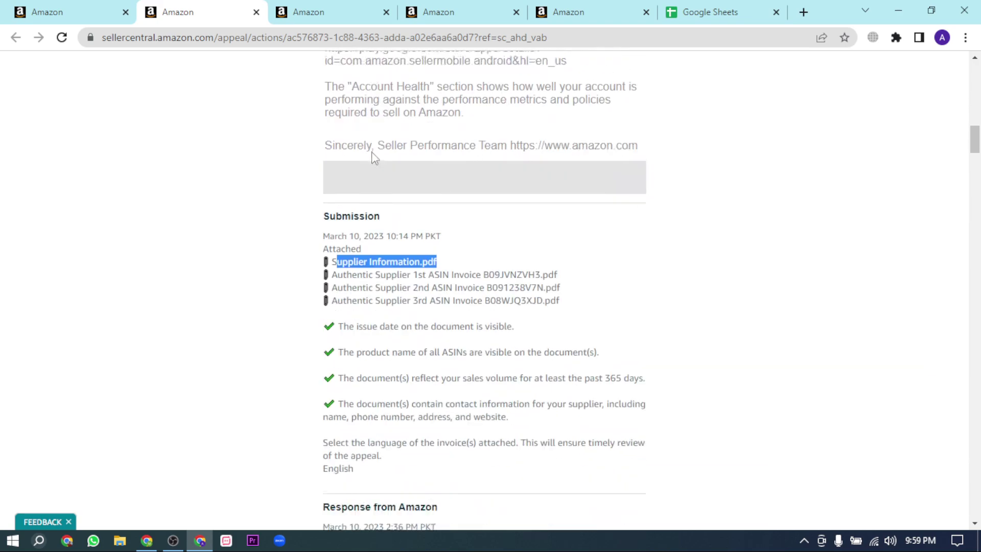
{"action": "scroll", "coordinate": [305, 190], "scroll_direction": "down", "scroll_amount": 3}
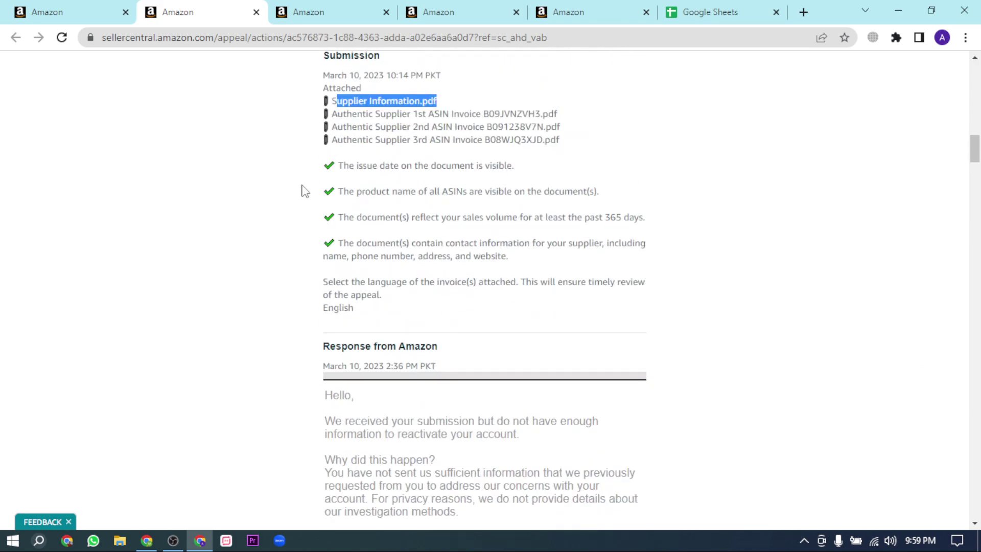
{"action": "triple_click", "coordinate": [330, 283]}
{"action": "left_click", "coordinate": [500, 327]}
{"action": "scroll", "coordinate": [804, 274], "scroll_direction": "up", "scroll_amount": 1}
{"action": "scroll", "coordinate": [825, 300], "scroll_direction": "up", "scroll_amount": 7}
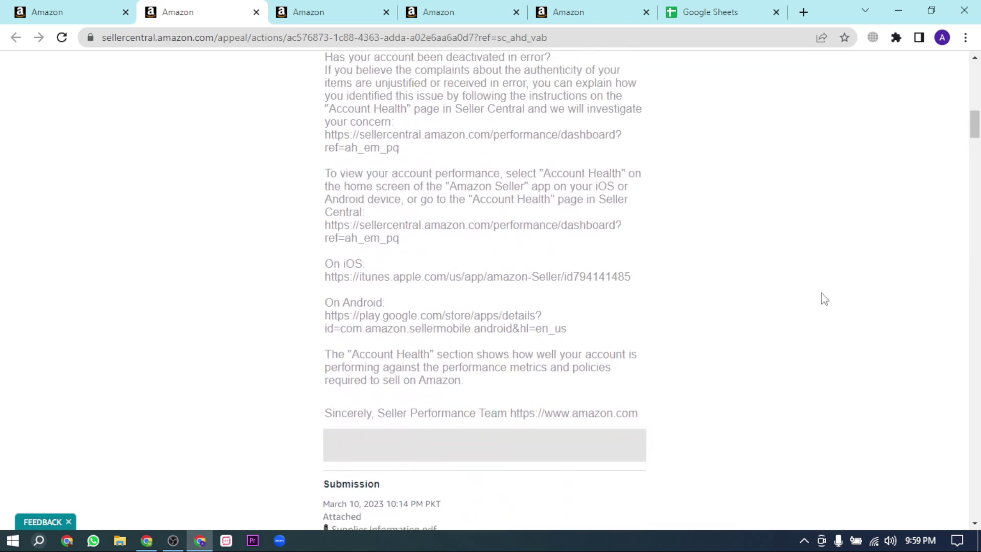
{"action": "scroll", "coordinate": [824, 300], "scroll_direction": "up", "scroll_amount": 4}
{"action": "scroll", "coordinate": [833, 296], "scroll_direction": "up", "scroll_amount": 2}
{"action": "scroll", "coordinate": [841, 307], "scroll_direction": "up", "scroll_amount": 1}
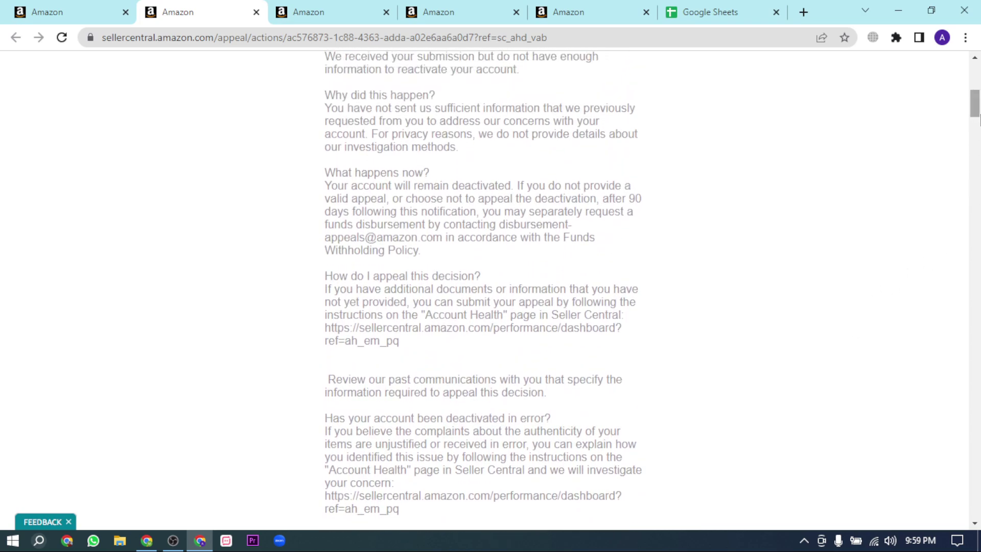
{"action": "scroll", "coordinate": [603, 223], "scroll_direction": "up", "scroll_amount": 4}
{"action": "scroll", "coordinate": [603, 223], "scroll_direction": "down", "scroll_amount": 1}
{"action": "scroll", "coordinate": [500, 329], "scroll_direction": "down", "scroll_amount": 10}
{"action": "scroll", "coordinate": [448, 327], "scroll_direction": "down", "scroll_amount": 8}
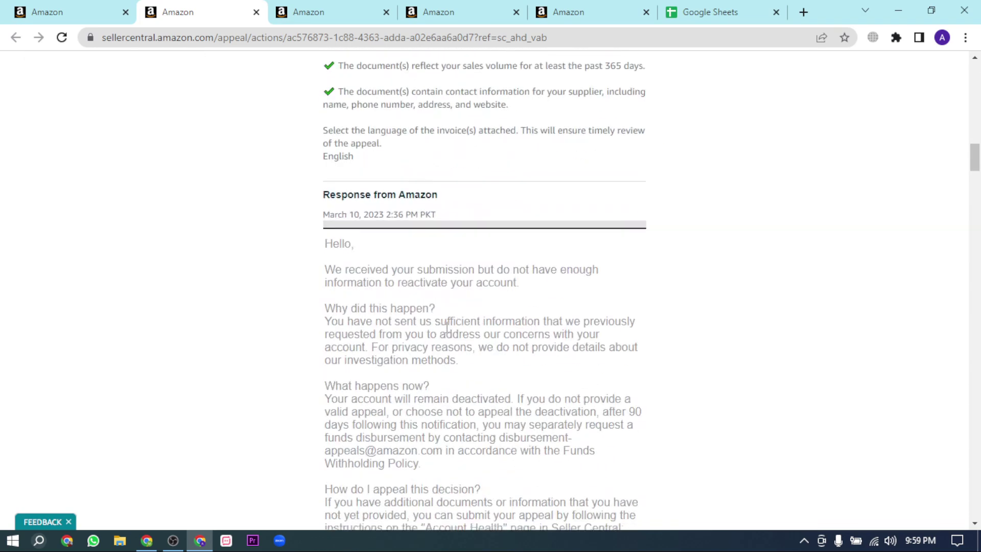
{"action": "scroll", "coordinate": [447, 327], "scroll_direction": "down", "scroll_amount": 4}
{"action": "scroll", "coordinate": [434, 307], "scroll_direction": "down", "scroll_amount": 6}
{"action": "scroll", "coordinate": [419, 282], "scroll_direction": "down", "scroll_amount": 9}
{"action": "scroll", "coordinate": [405, 253], "scroll_direction": "up", "scroll_amount": 3}
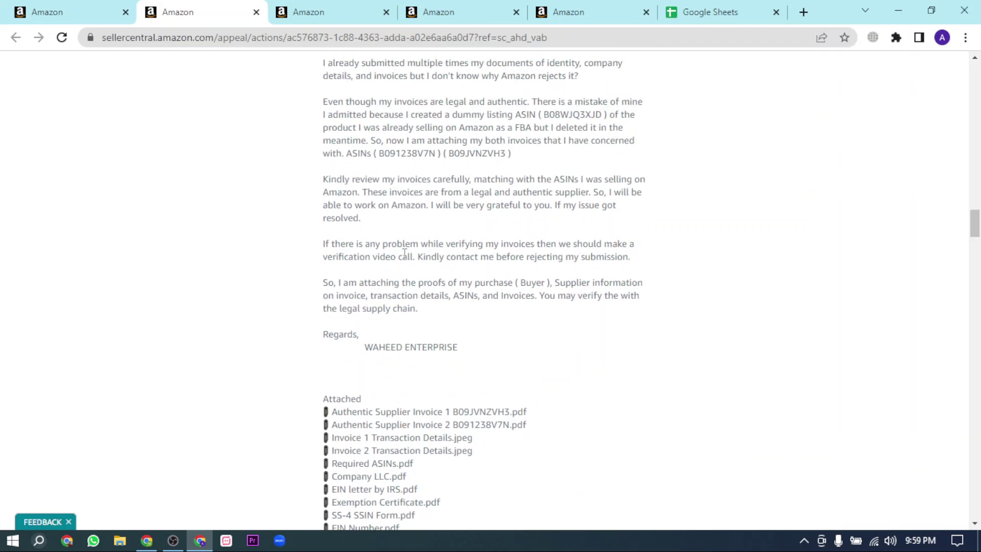
{"action": "scroll", "coordinate": [385, 193], "scroll_direction": "up", "scroll_amount": 3}
{"action": "mouse_move", "coordinate": [323, 155]}
{"action": "left_mouse_down"}
{"action": "mouse_move", "coordinate": [566, 415]}
{"action": "mouse_move", "coordinate": [572, 458]}
{"action": "left_mouse_up"}
{"action": "left_click", "coordinate": [551, 301]}
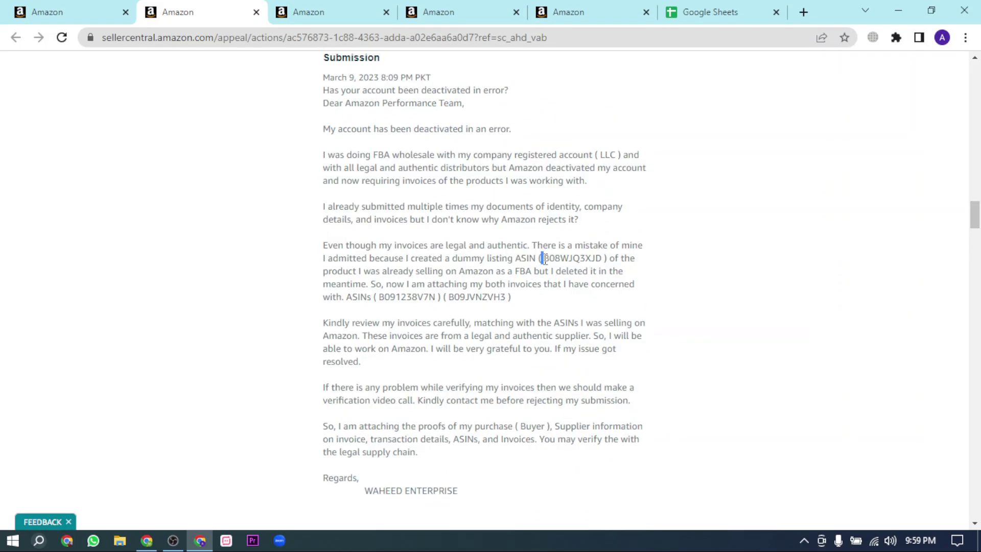
{"action": "left_click_drag", "start_coordinate": [545, 259], "coordinate": [554, 272]}
{"action": "left_click_drag", "start_coordinate": [481, 258], "coordinate": [617, 261]}
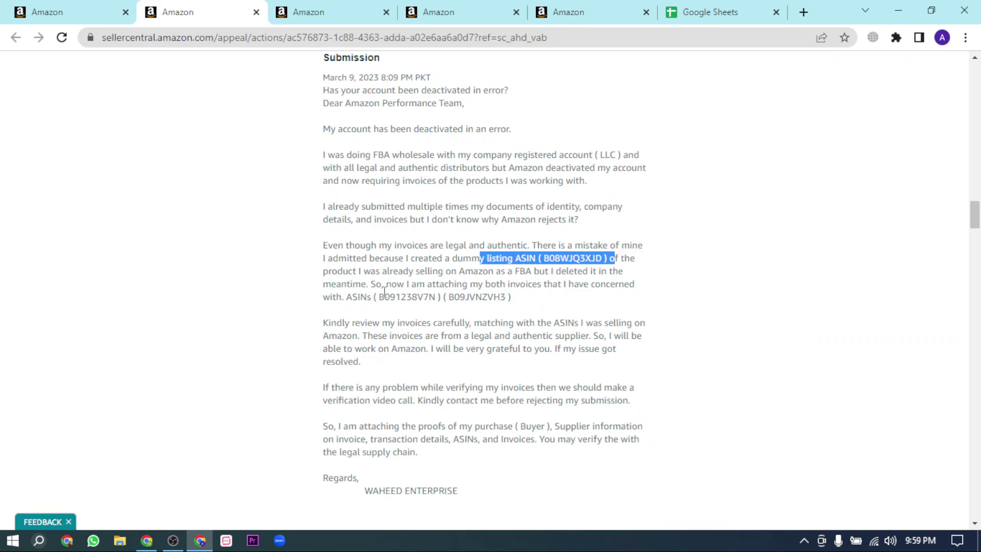
{"action": "left_click_drag", "start_coordinate": [361, 294], "coordinate": [527, 313]}
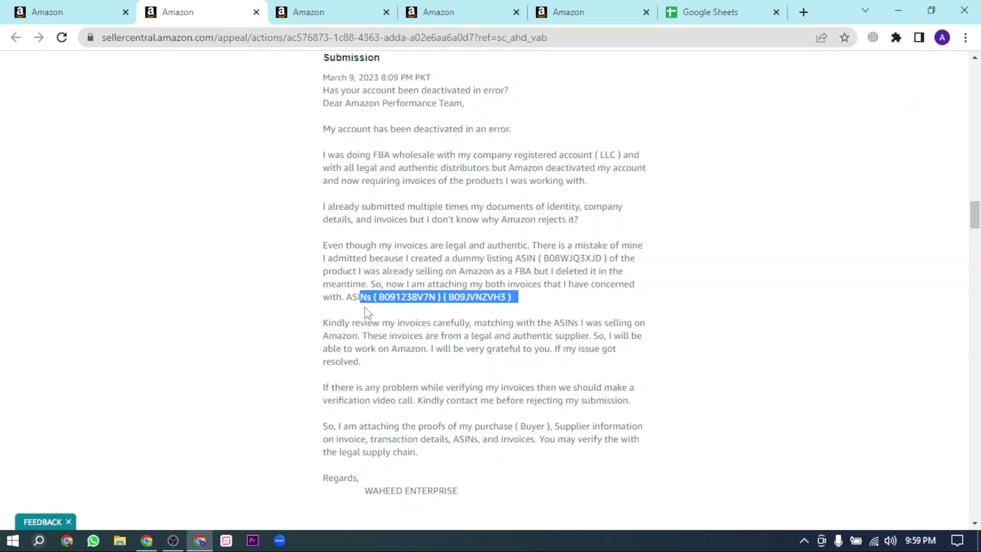
{"action": "left_click", "coordinate": [570, 268]}
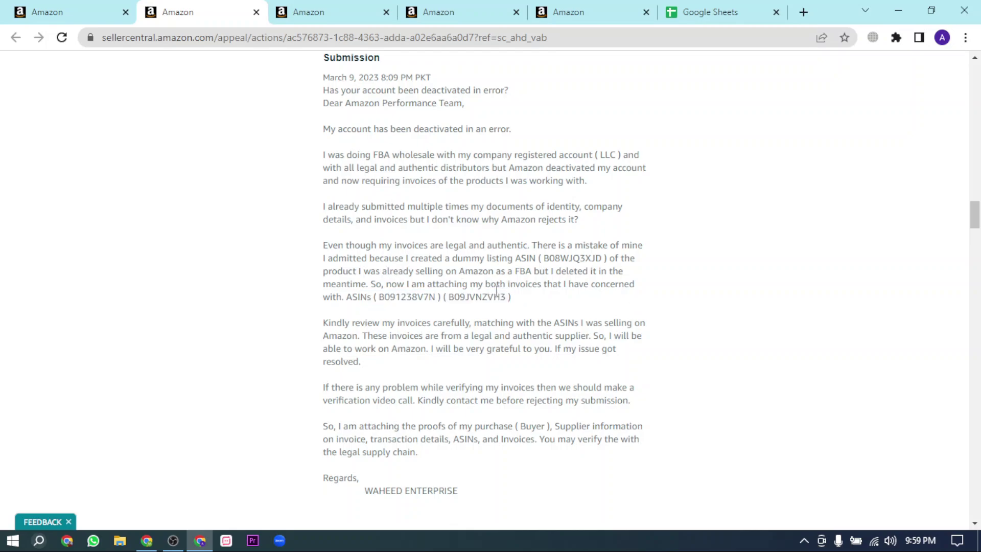
{"action": "left_click_drag", "start_coordinate": [372, 294], "coordinate": [517, 301]}
{"action": "scroll", "coordinate": [409, 301], "scroll_direction": "down", "scroll_amount": 5}
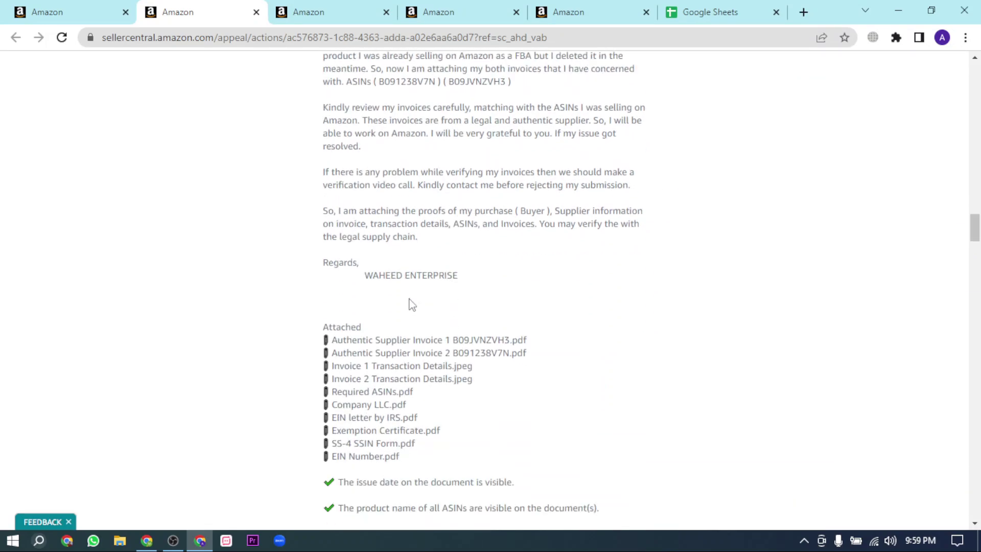
{"action": "scroll", "coordinate": [389, 299], "scroll_direction": "down", "scroll_amount": 2}
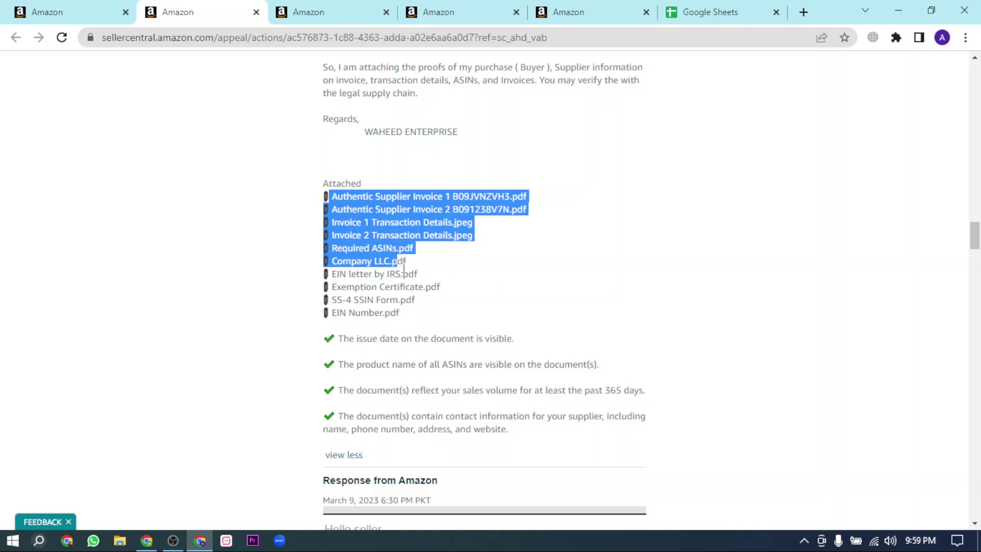
{"action": "left_click_drag", "start_coordinate": [329, 183], "coordinate": [456, 291]}
{"action": "left_click", "coordinate": [459, 295]}
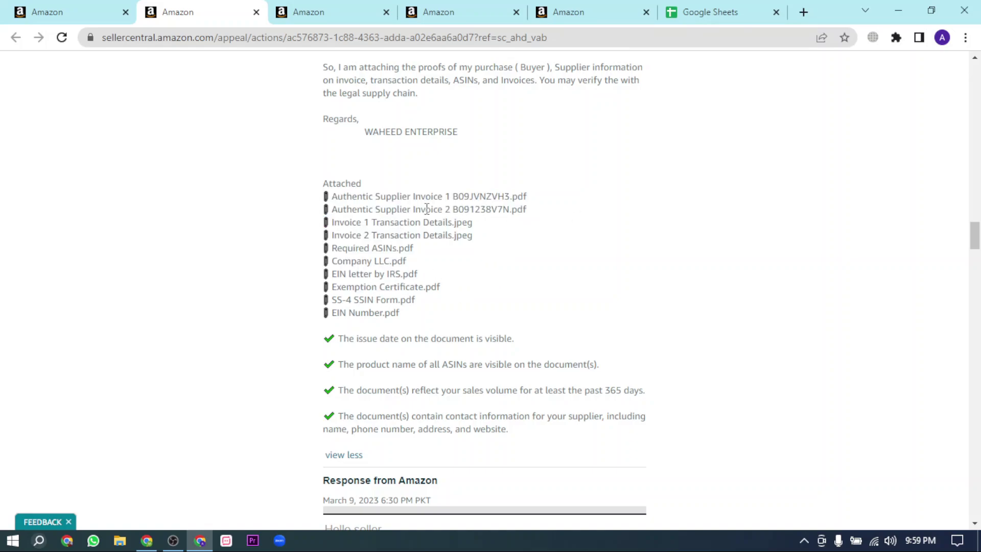
{"action": "left_click_drag", "start_coordinate": [334, 222], "coordinate": [456, 225]}
{"action": "left_click_drag", "start_coordinate": [364, 235], "coordinate": [450, 236]}
{"action": "scroll", "coordinate": [525, 245], "scroll_direction": "up", "scroll_amount": 7}
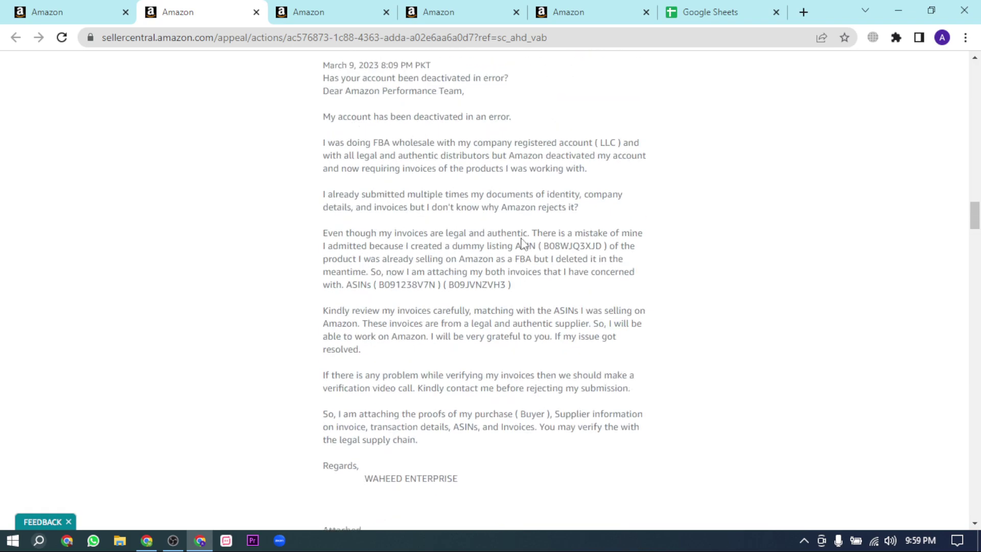
{"action": "scroll", "coordinate": [528, 244], "scroll_direction": "up", "scroll_amount": 7}
{"action": "scroll", "coordinate": [529, 245], "scroll_direction": "up", "scroll_amount": 7}
{"action": "scroll", "coordinate": [532, 245], "scroll_direction": "up", "scroll_amount": 5}
{"action": "left_click_drag", "start_coordinate": [357, 194], "coordinate": [472, 214]}
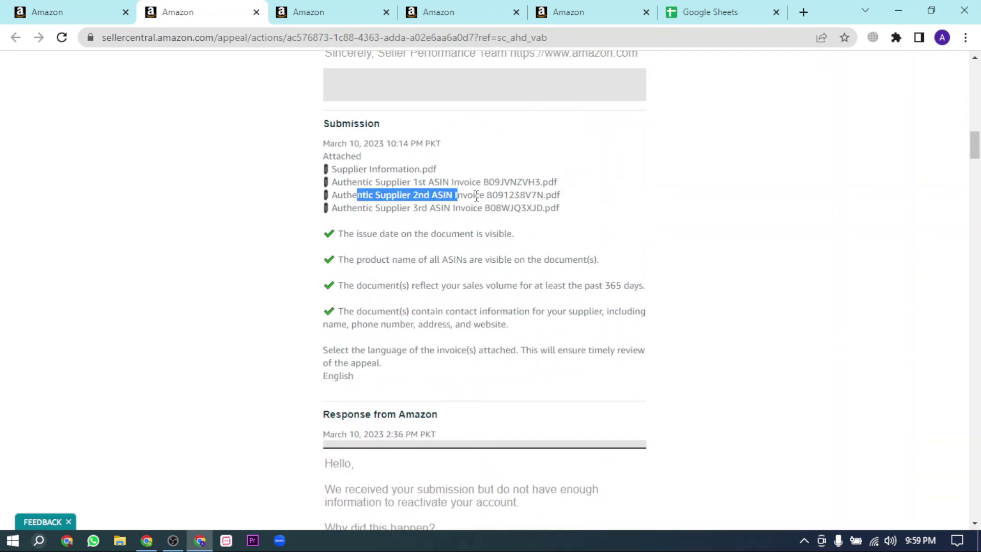
{"action": "double_click", "coordinate": [503, 208]}
{"action": "left_click", "coordinate": [820, 232]}
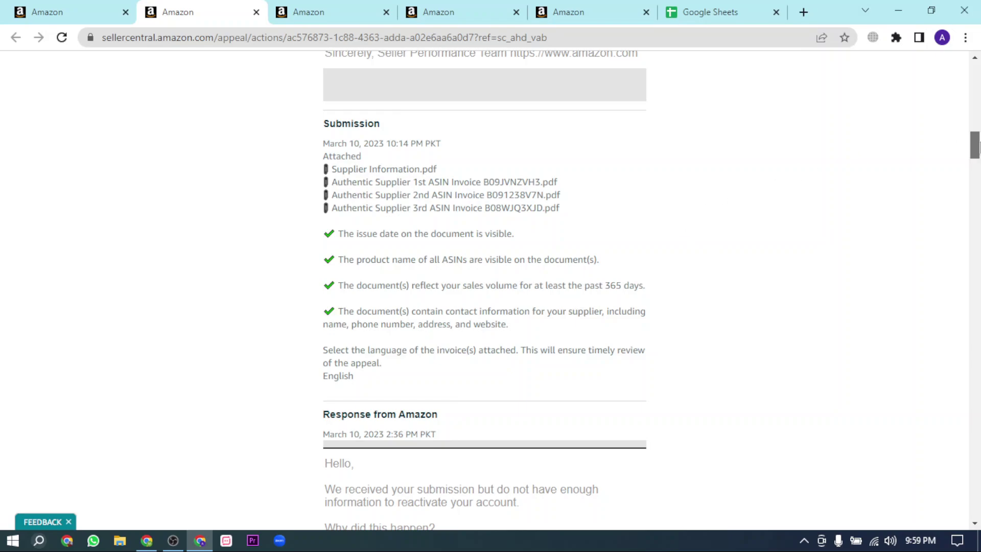
{"action": "scroll", "coordinate": [580, 117], "scroll_direction": "up", "scroll_amount": 9}
{"action": "scroll", "coordinate": [582, 123], "scroll_direction": "up", "scroll_amount": 4}
{"action": "scroll", "coordinate": [585, 127], "scroll_direction": "up", "scroll_amount": 3}
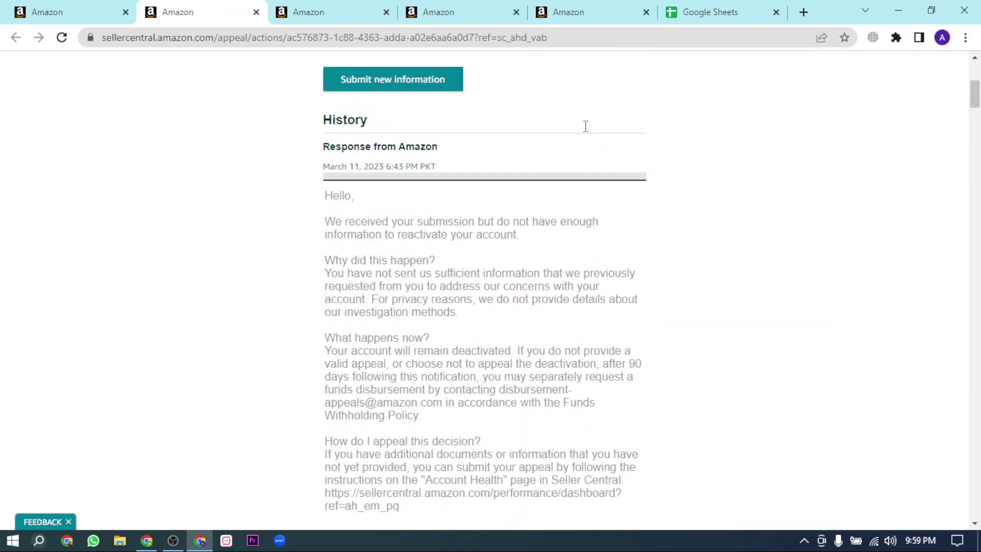
{"action": "scroll", "coordinate": [588, 132], "scroll_direction": "up", "scroll_amount": 1}
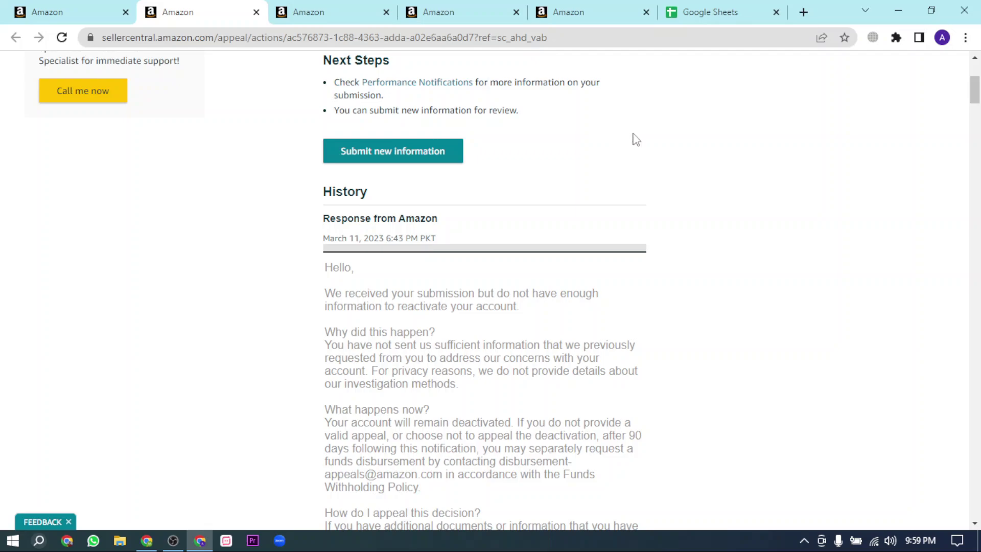
{"action": "scroll", "coordinate": [636, 139], "scroll_direction": "up", "scroll_amount": 1}
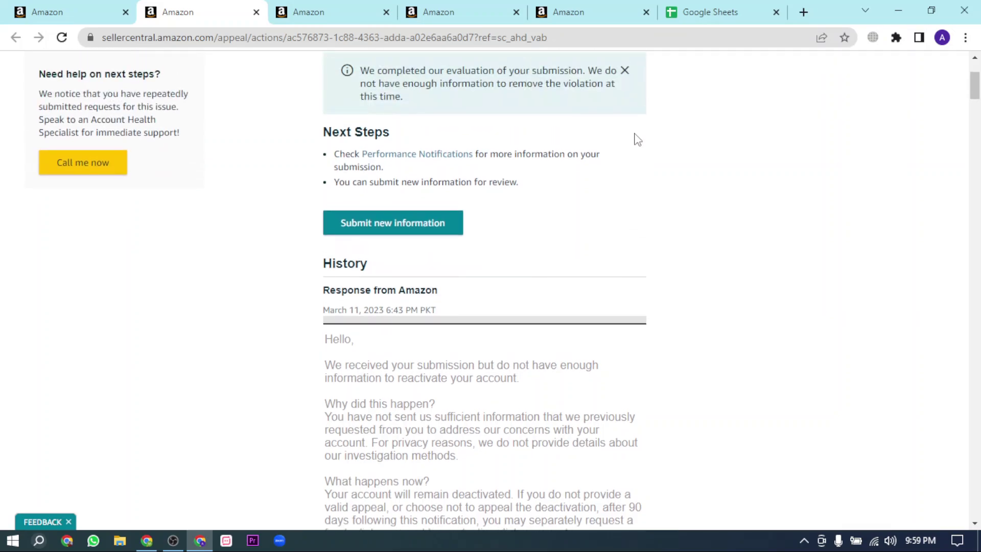